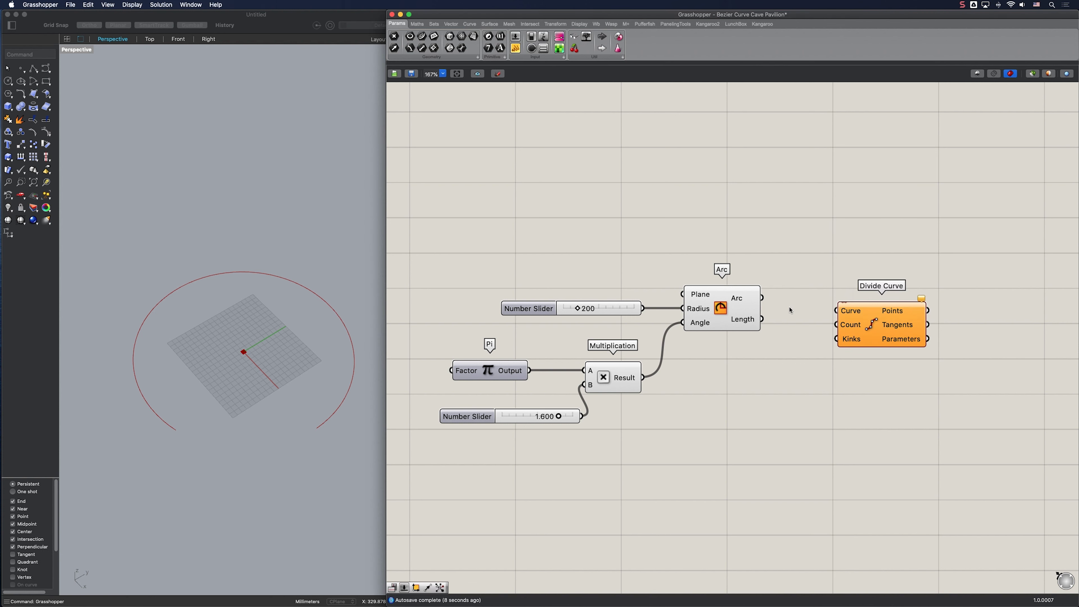
# Feed the arc into Divide Curve and drive its Count with a new number slider set to 200.
pyautogui.moveTo(762, 298); pyautogui.dragTo(837, 310)
pyautogui.moveTo(913, 335); pyautogui.dragTo(714, 324, button='right')
pyautogui.moveTo(714, 324); pyautogui.dragTo(870, 311)
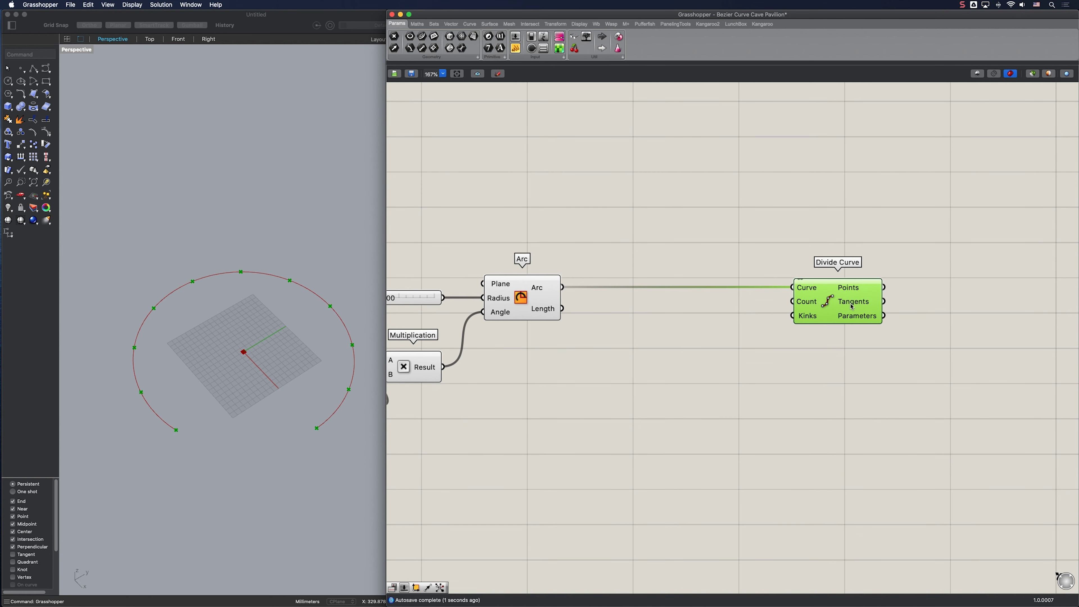
pyautogui.doubleClick(661, 368)
pyautogui.write('200')
pyautogui.press('Return')
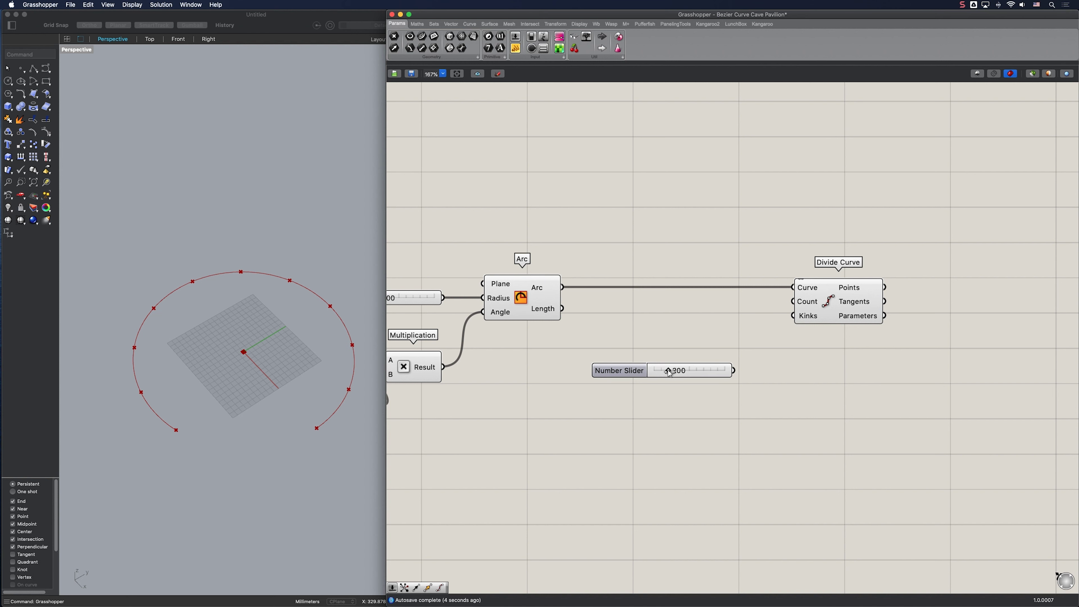
pyautogui.moveTo(792, 301); pyautogui.dragTo(711, 394)
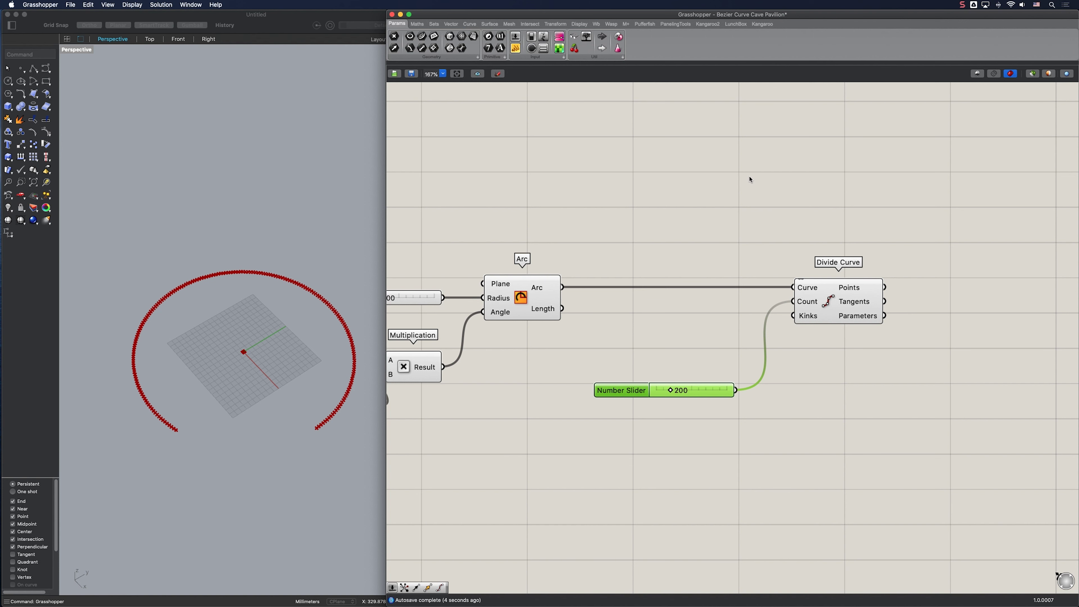
# Add a Move component above Divide Curve and connect the arc to its Geometry input.
pyautogui.moveTo(750, 179); pyautogui.dragTo(776, 241, button='right')
pyautogui.doubleClick(853, 224)
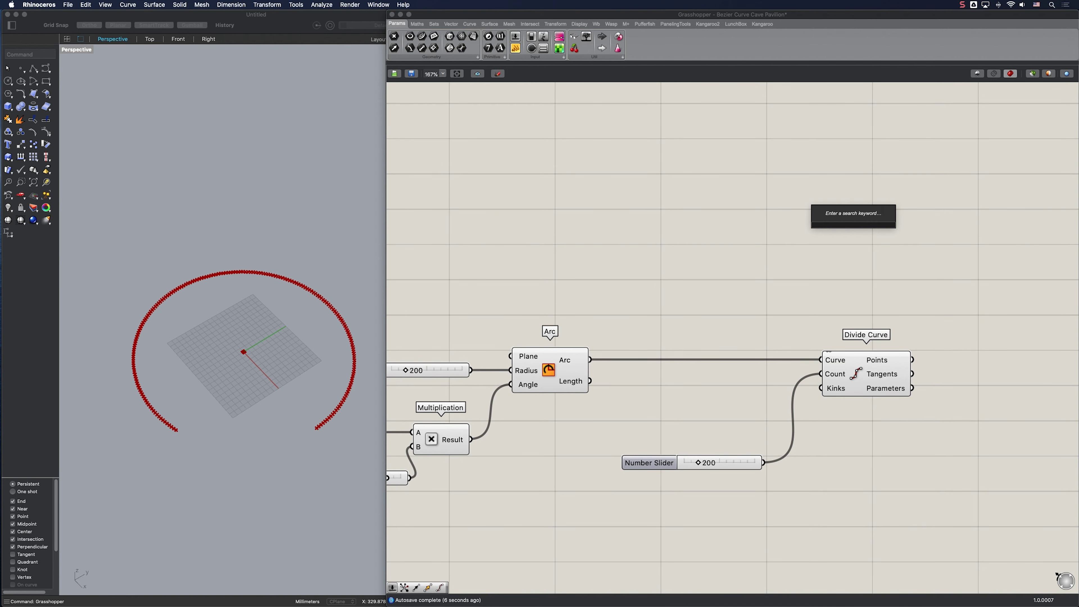
pyautogui.write('move')
pyautogui.press('Return')
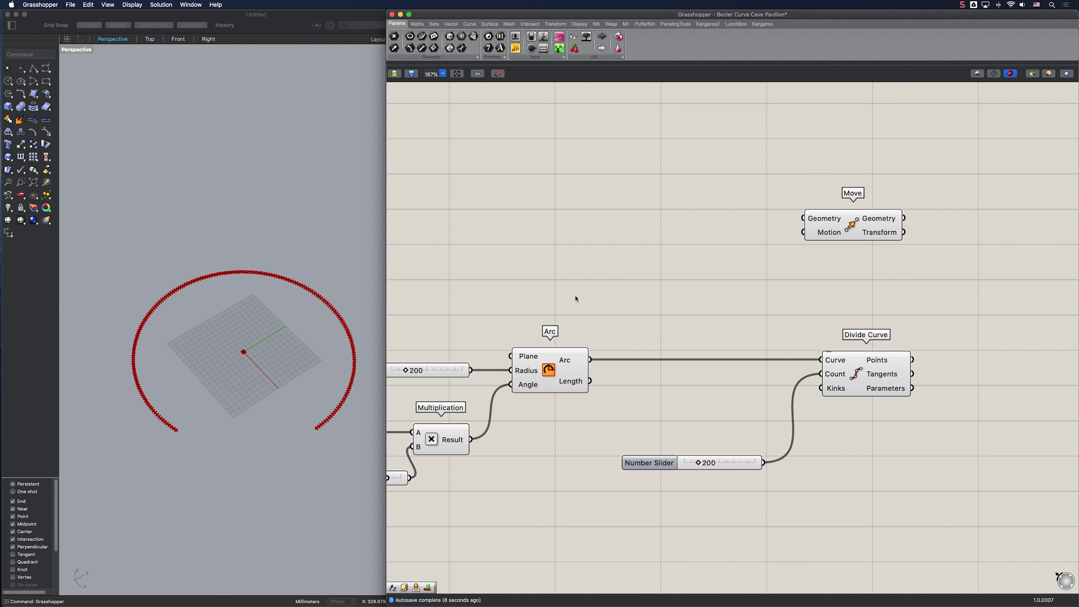
pyautogui.moveTo(592, 359); pyautogui.dragTo(891, 199)
# Add a Unit Z component and connect its vector to the Motion input of Move.
pyautogui.click(736, 215)
pyautogui.doubleClick(725, 213)
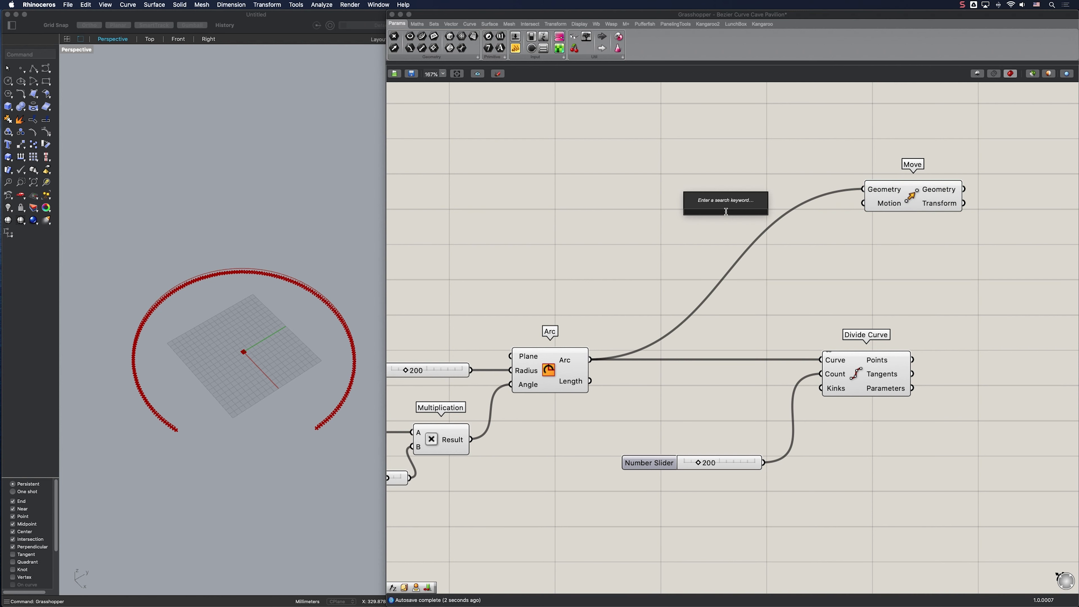
pyautogui.write('z')
pyautogui.press('Return')
pyautogui.moveTo(864, 203); pyautogui.dragTo(771, 212)
pyautogui.moveTo(737, 212); pyautogui.dragTo(717, 204)
# Create a number slider of 250 and connect it to the Unit Z factor.
pyautogui.doubleClick(530, 181)
pyautogui.write('250')
pyautogui.press('Return')
pyautogui.moveTo(600, 189); pyautogui.dragTo(661, 203)
pyautogui.moveTo(569, 192); pyautogui.dragTo(566, 161)
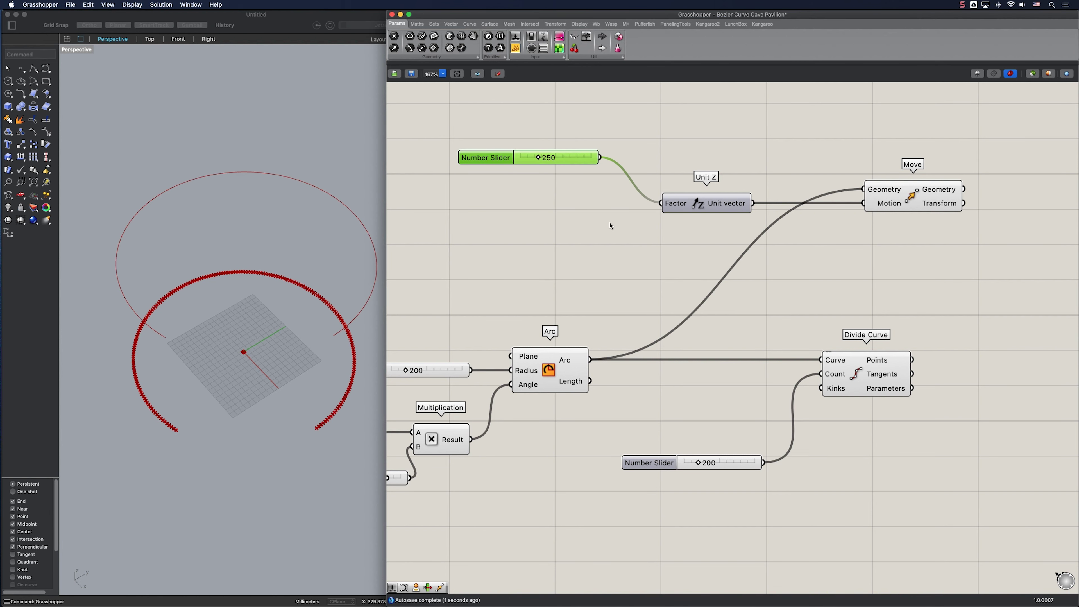
# Add a Construct Point component and drive its Z coordinate with the 250 slider.
pyautogui.scroll(-2, 610, 225)
pyautogui.doubleClick(631, 236)
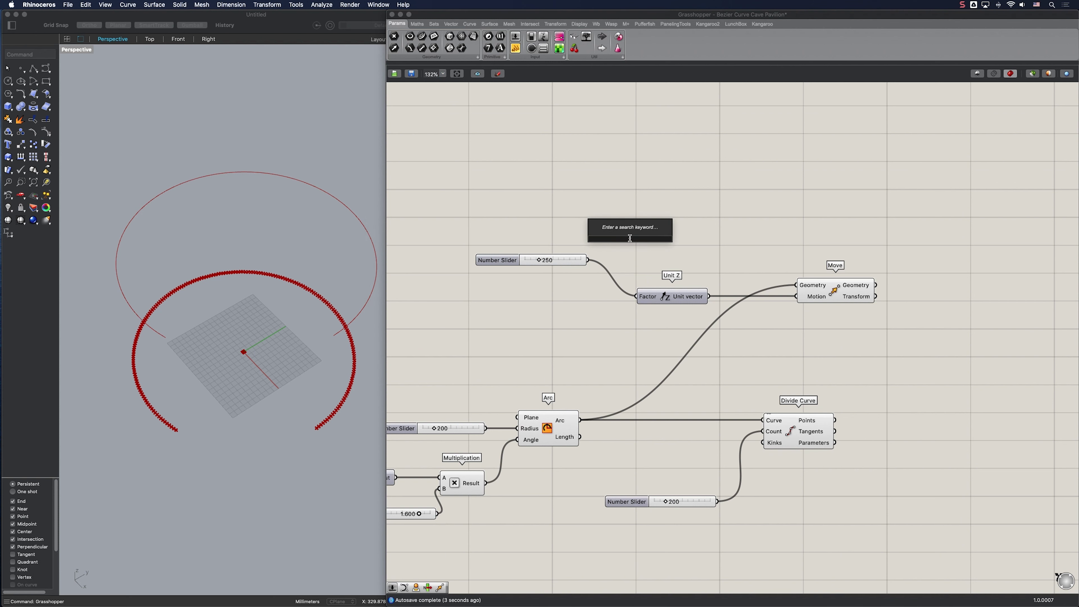
pyautogui.write('construct po')
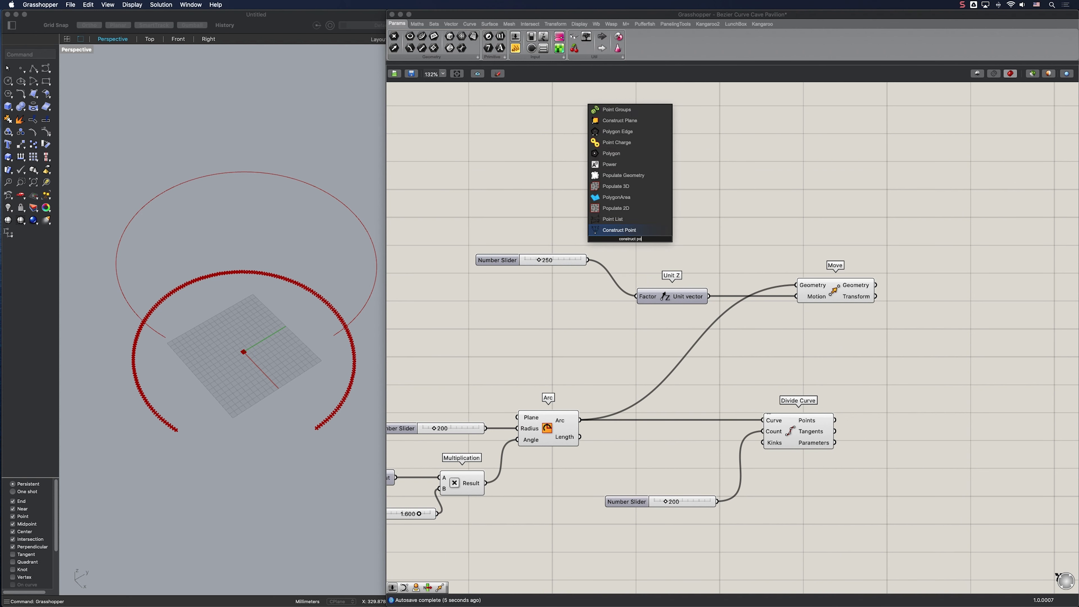
pyautogui.press('Return')
pyautogui.moveTo(584, 257); pyautogui.dragTo(671, 228)
pyautogui.moveTo(283, 323); pyautogui.dragTo(304, 294, button='right')
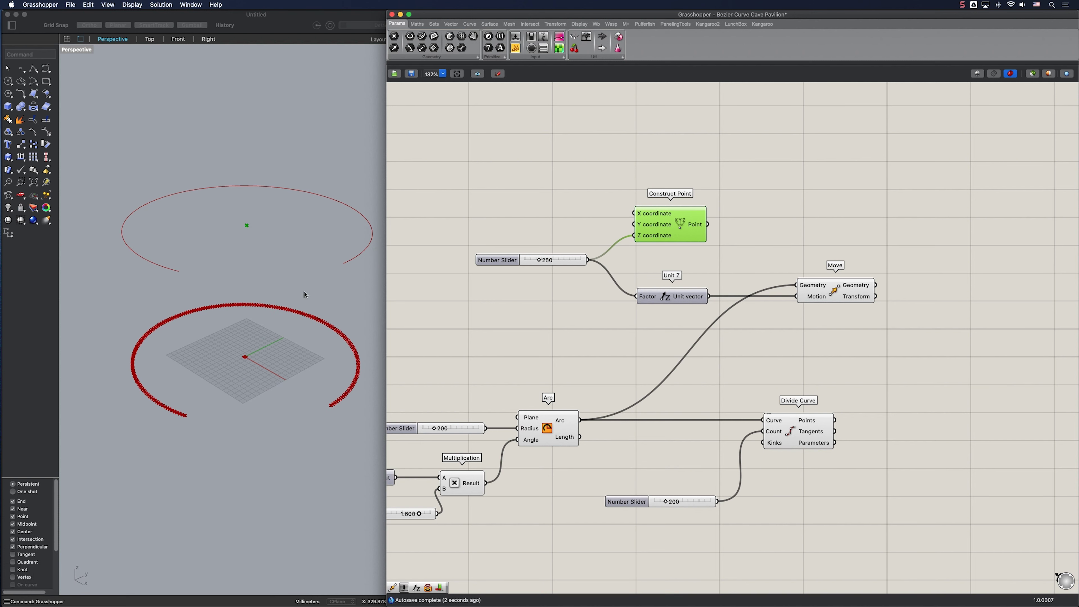
# Add the Project transform component and connect the constructed point to its Geometry input.
pyautogui.doubleClick(825, 239)
pyautogui.write('project')
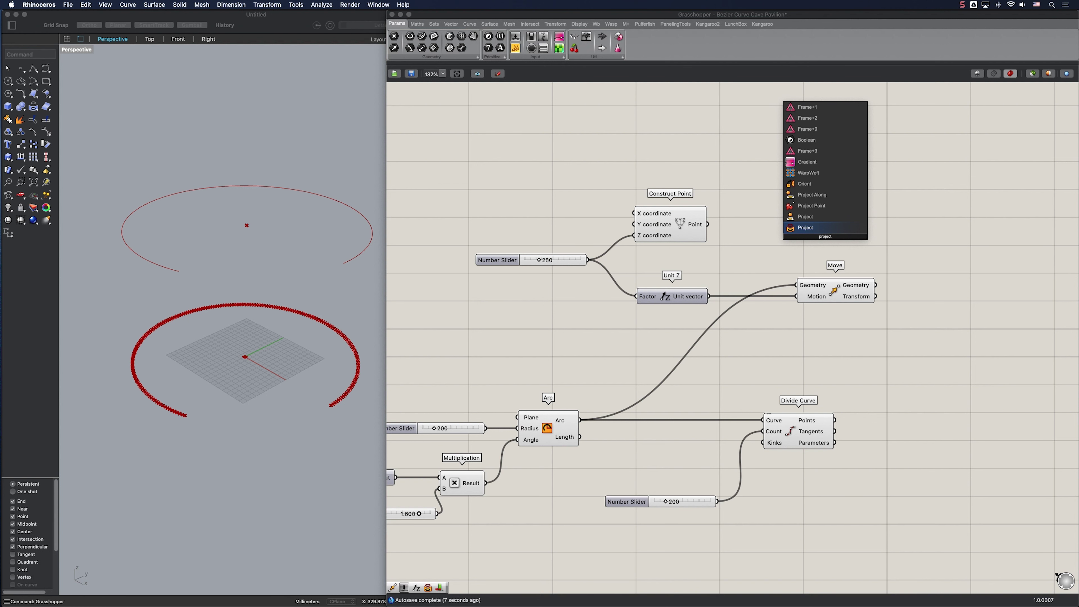
pyautogui.press('Up')
pyautogui.press('Return')
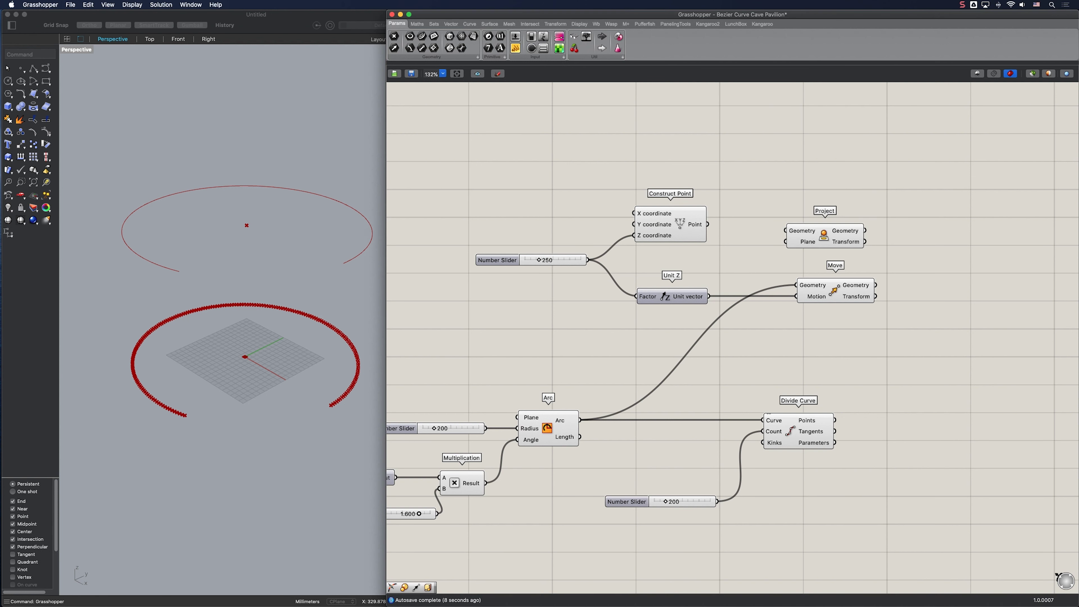
pyautogui.moveTo(708, 224); pyautogui.dragTo(820, 229)
# Add a Vector 2Pt component with the curve division points as Point A and the projected point as Point B.
pyautogui.doubleClick(941, 235)
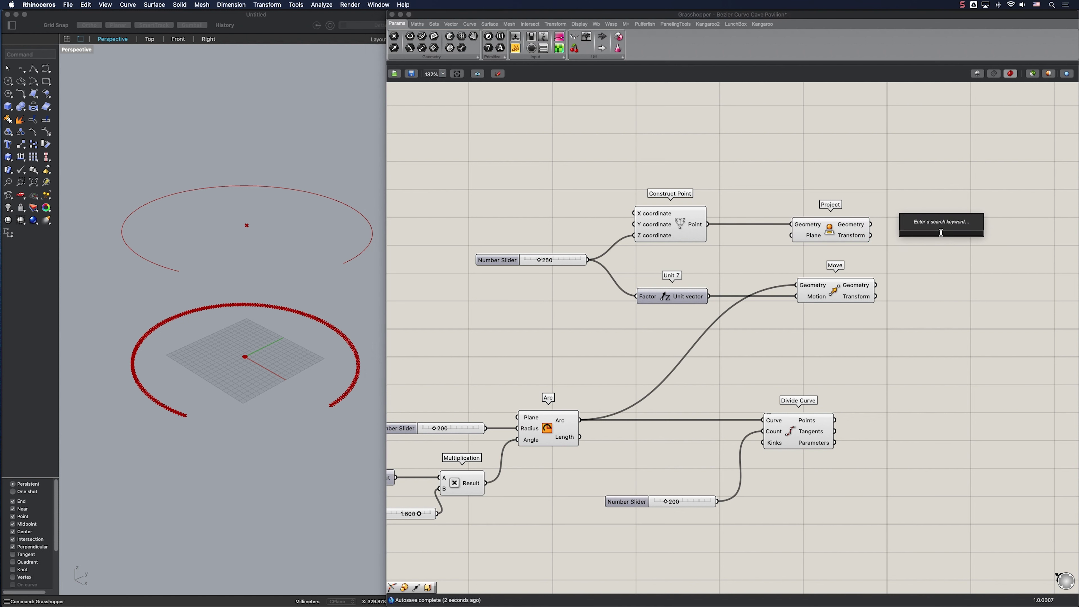
pyautogui.write('vector')
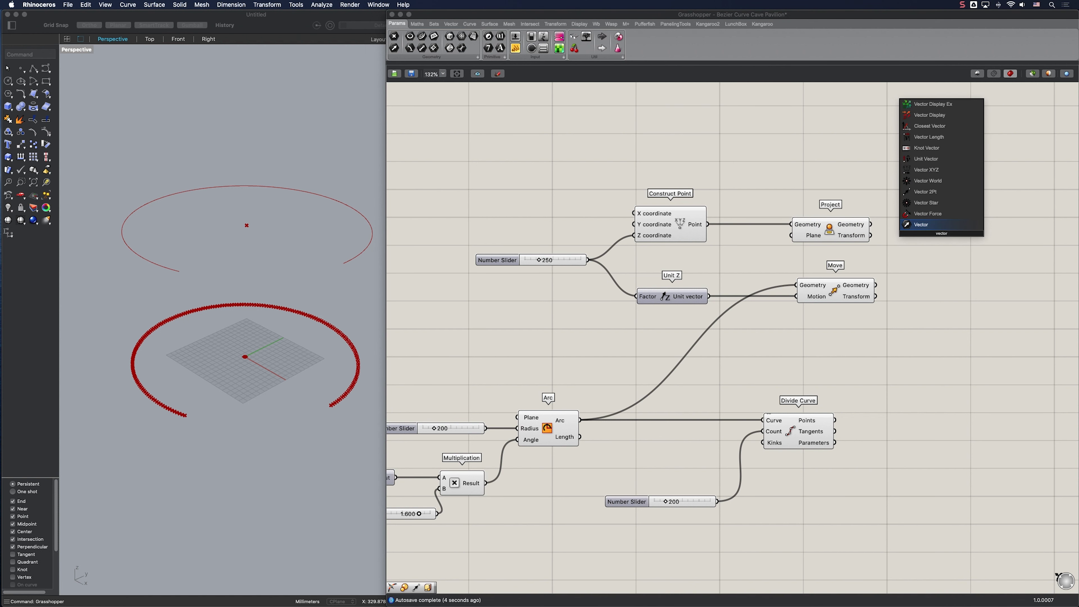
pyautogui.click(941, 192)
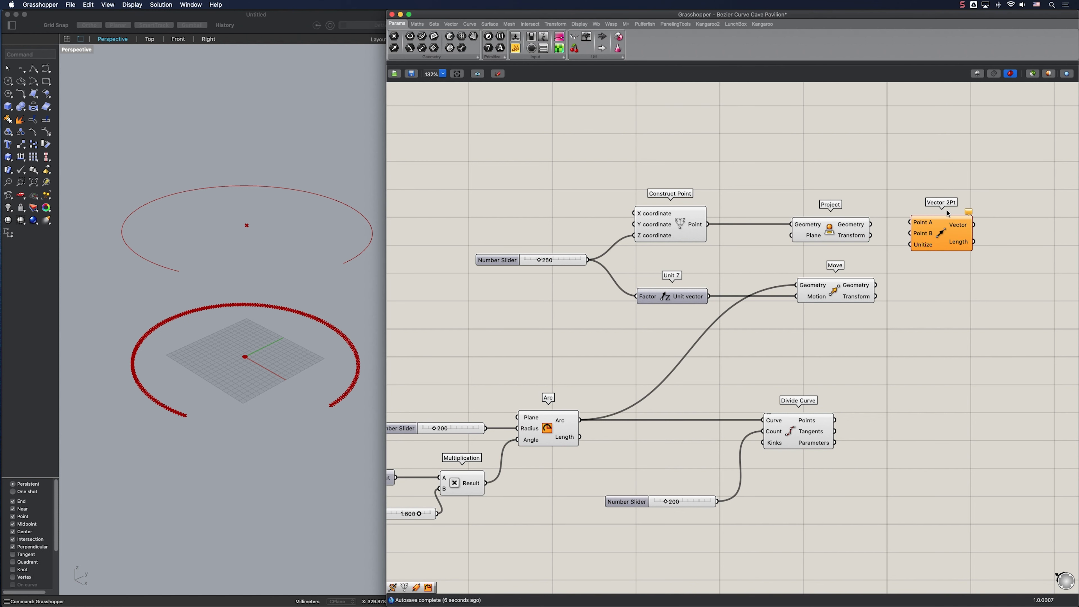
pyautogui.moveTo(939, 246); pyautogui.dragTo(835, 420)
pyautogui.moveTo(928, 243); pyautogui.dragTo(871, 224)
pyautogui.moveTo(958, 241); pyautogui.dragTo(998, 223)
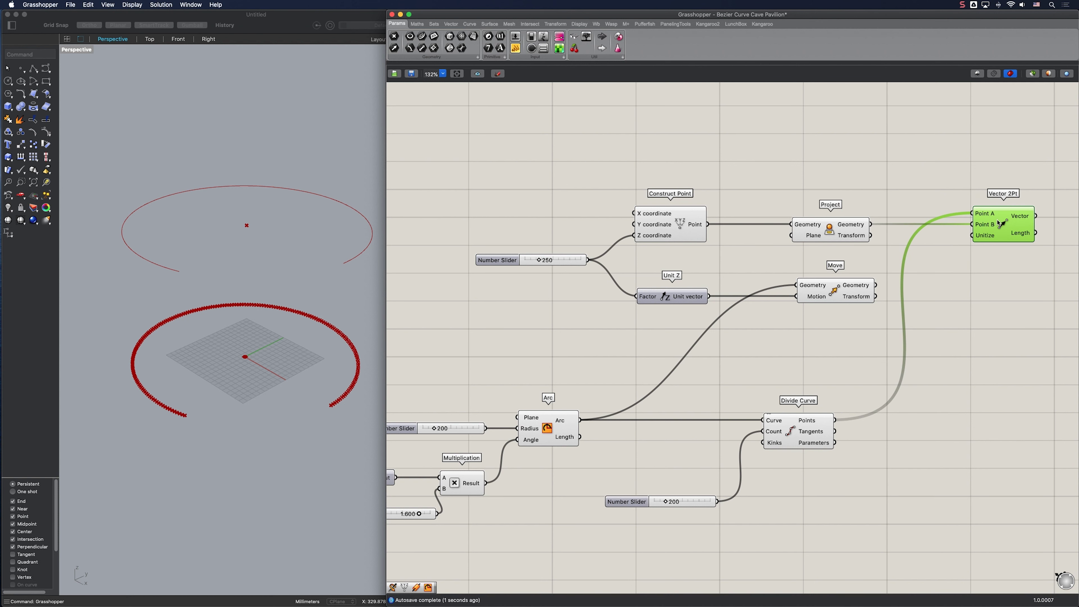
# Add an Amplitude component and connect the Vector 2Pt vector to its Vector input.
pyautogui.moveTo(983, 232); pyautogui.dragTo(804, 248, button='right')
pyautogui.doubleClick(958, 183)
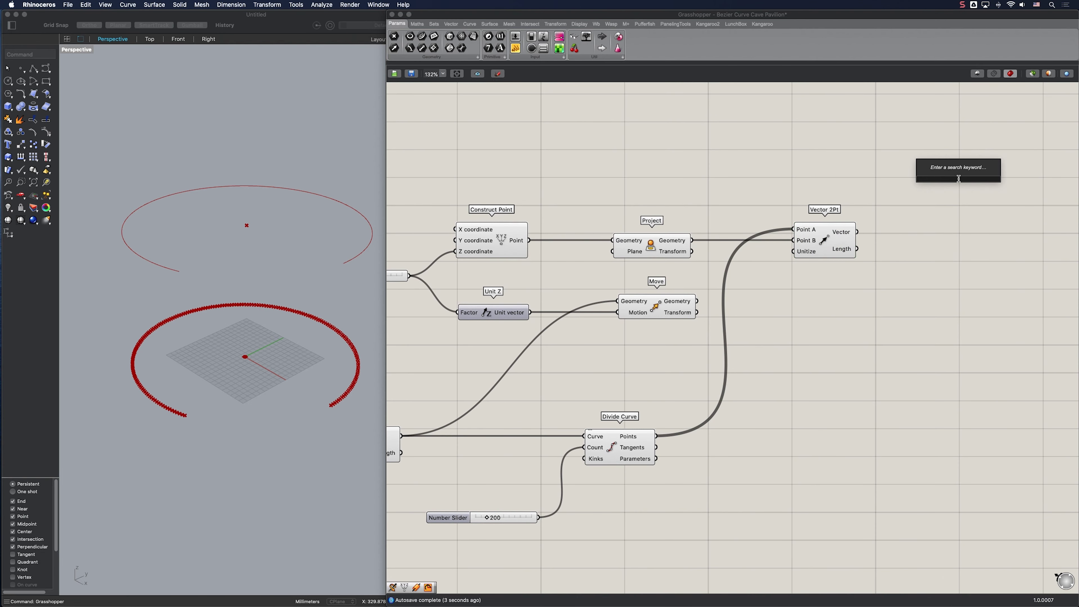
pyautogui.write('amplitude')
pyautogui.press('Return')
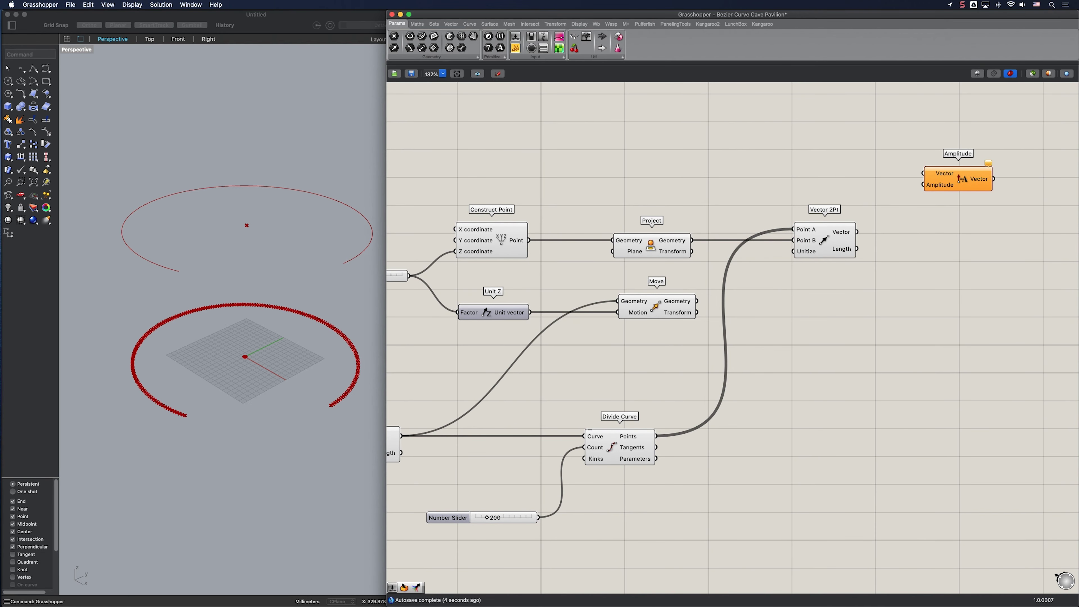
pyautogui.moveTo(959, 180); pyautogui.dragTo(977, 161)
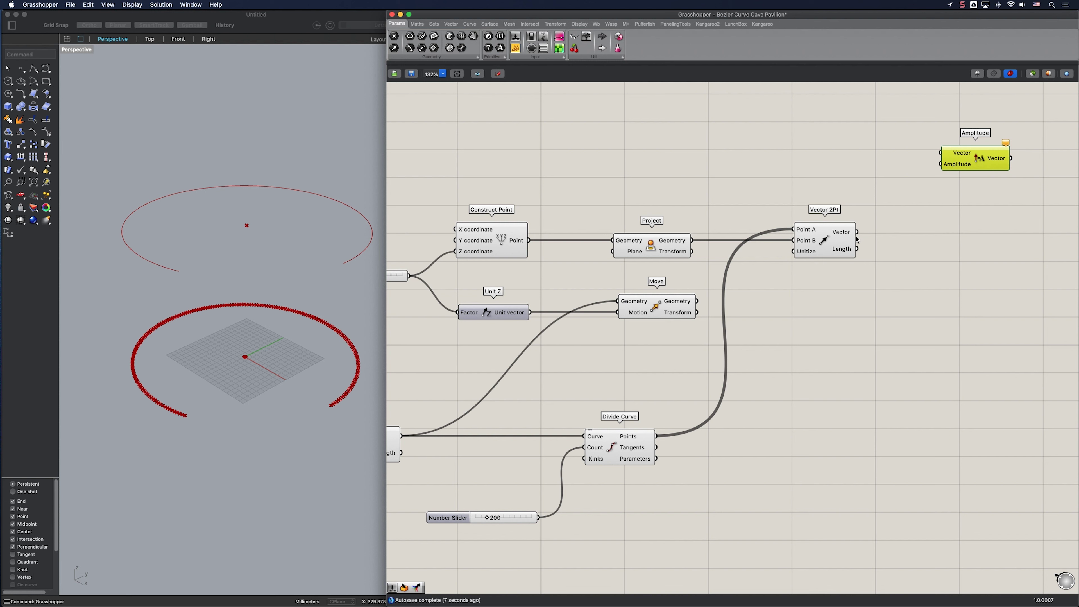
pyautogui.moveTo(857, 232); pyautogui.dragTo(992, 146)
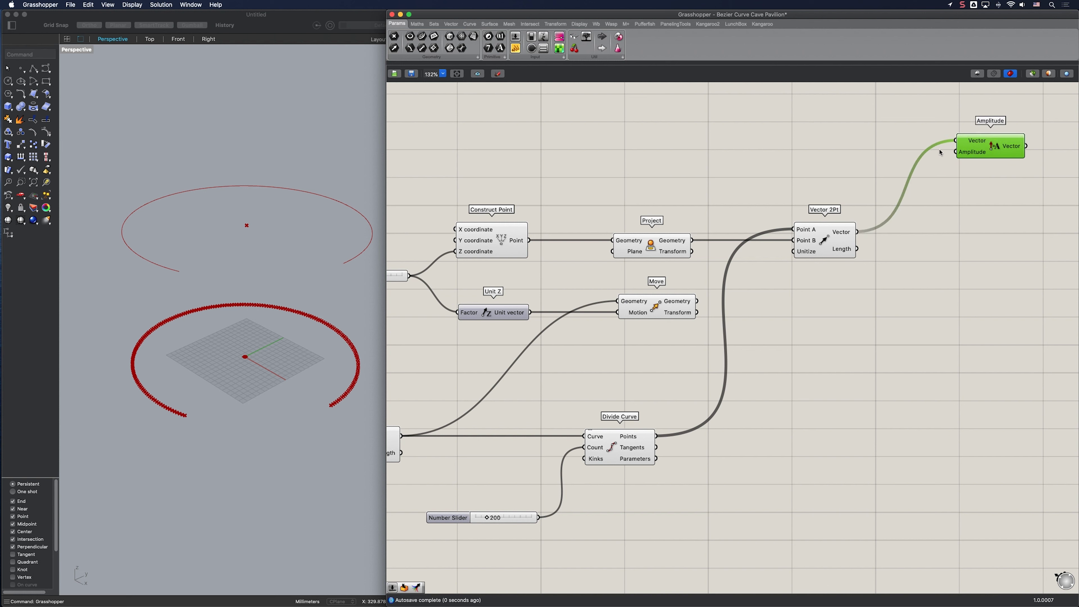
# Create a number slider of 150 and connect it to the Amplitude component's Amplitude input.
pyautogui.doubleClick(835, 162)
pyautogui.write('150')
pyautogui.press('Return')
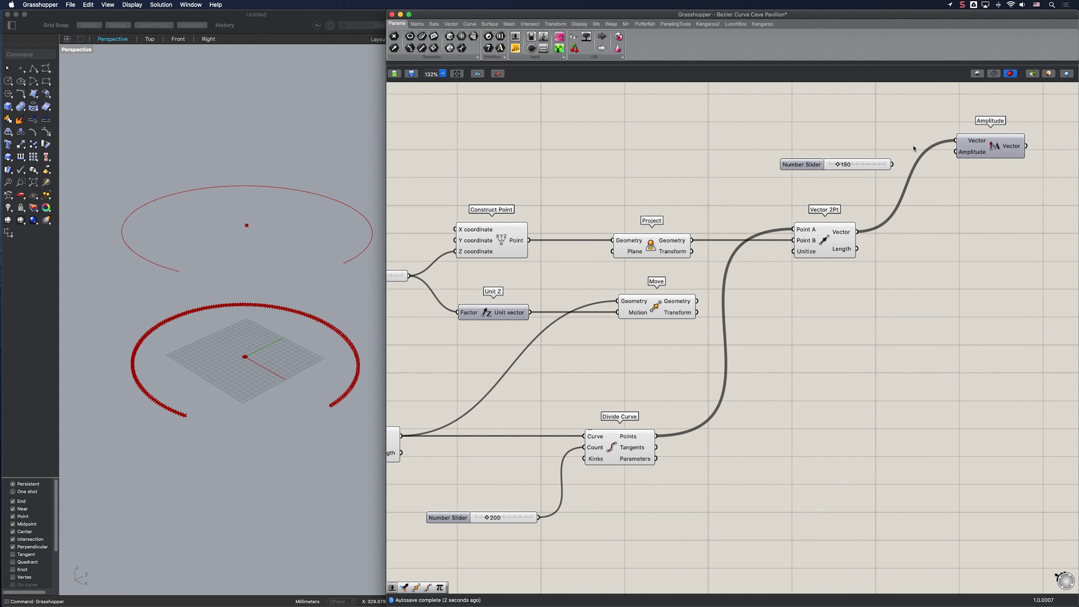
pyautogui.moveTo(957, 152); pyautogui.dragTo(888, 155)
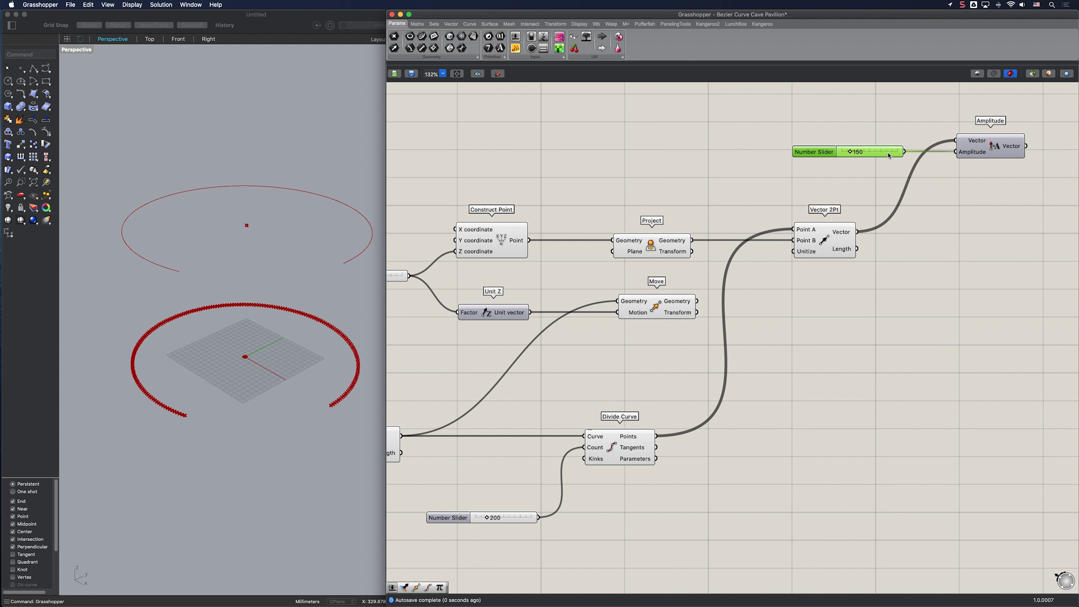
# Add a Scale NU component and connect the moved arc to its Geometry input.
pyautogui.doubleClick(876, 314)
pyautogui.write('scale n')
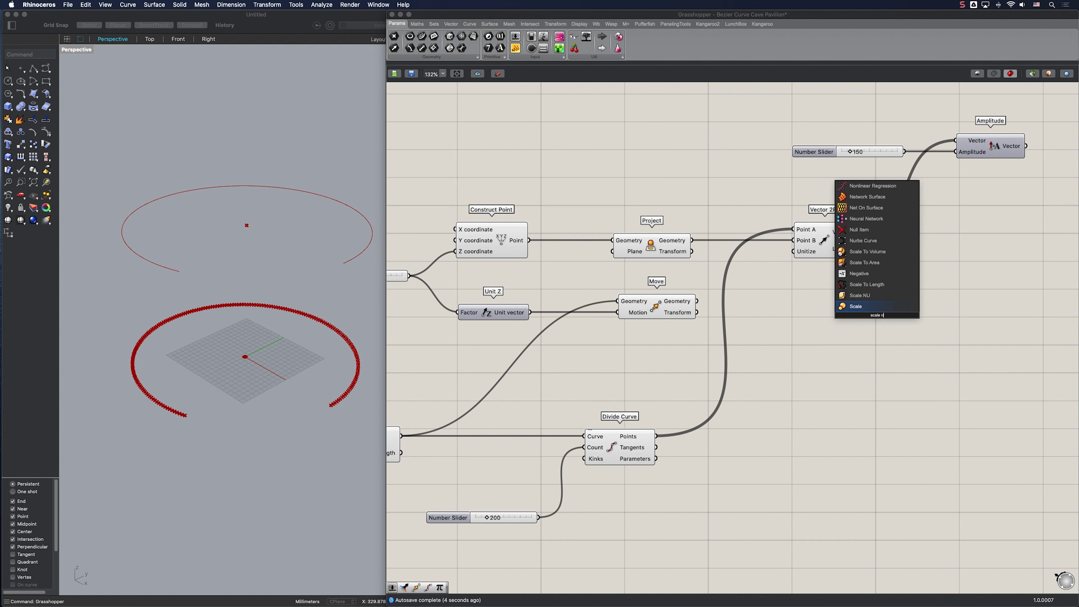
pyautogui.click(876, 297)
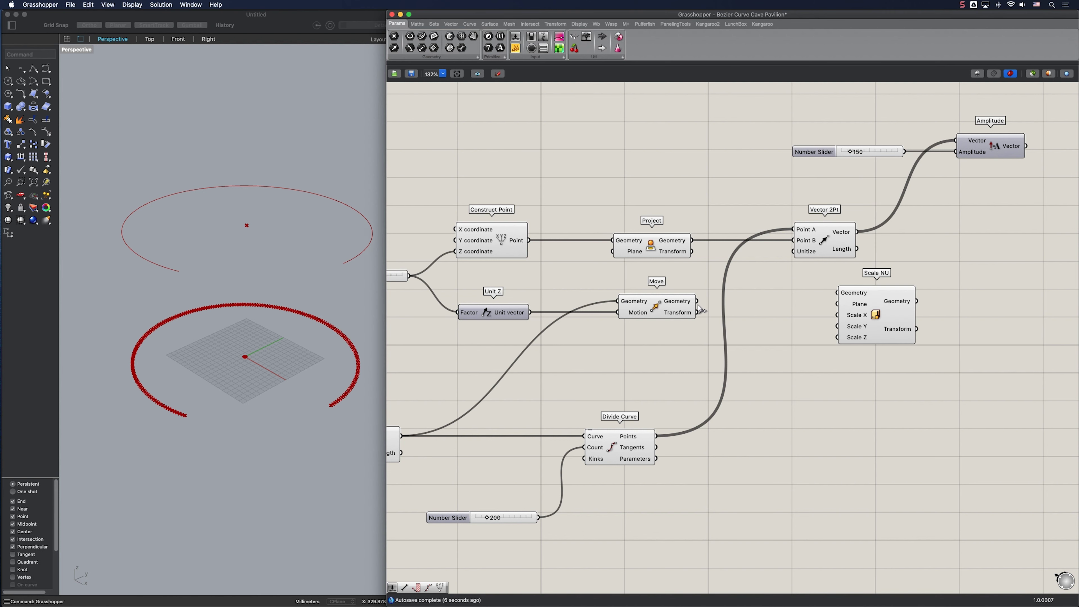
pyautogui.moveTo(697, 301); pyautogui.dragTo(973, 313)
# Create a number slider of 0.7 and connect it to the Scale X and Scale Y inputs of Scale NU.
pyautogui.click(850, 346)
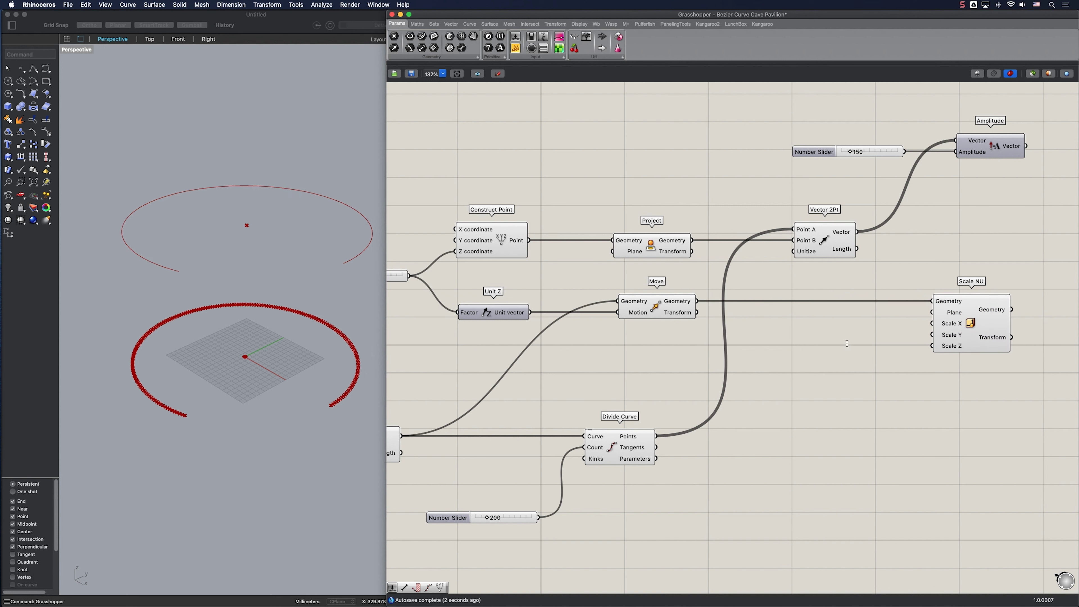
pyautogui.doubleClick(850, 346)
pyautogui.write('0.7')
pyautogui.press('Return')
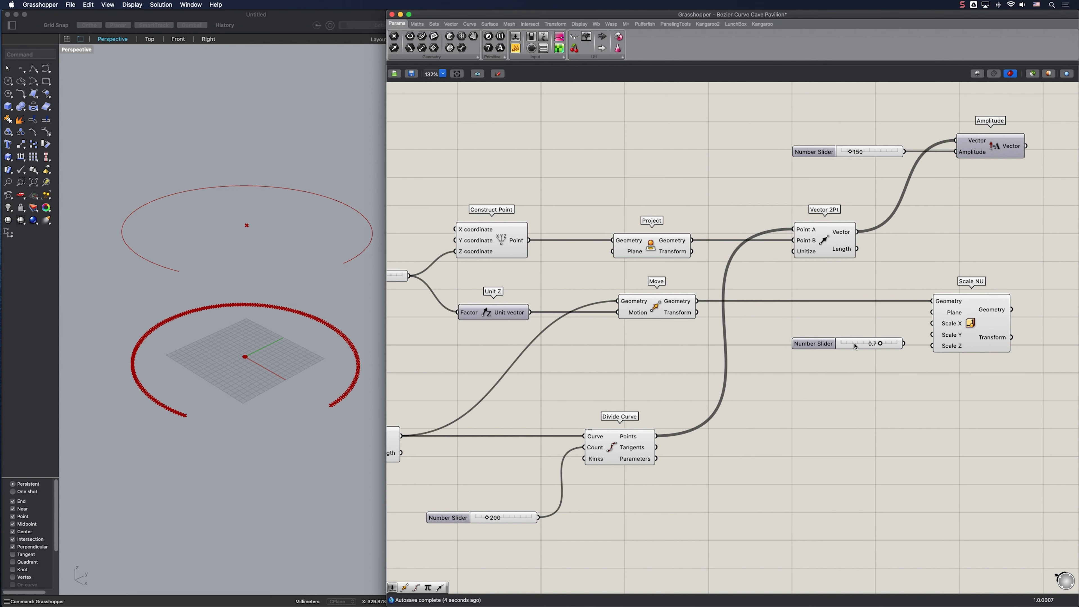
pyautogui.moveTo(931, 324); pyautogui.dragTo(884, 337)
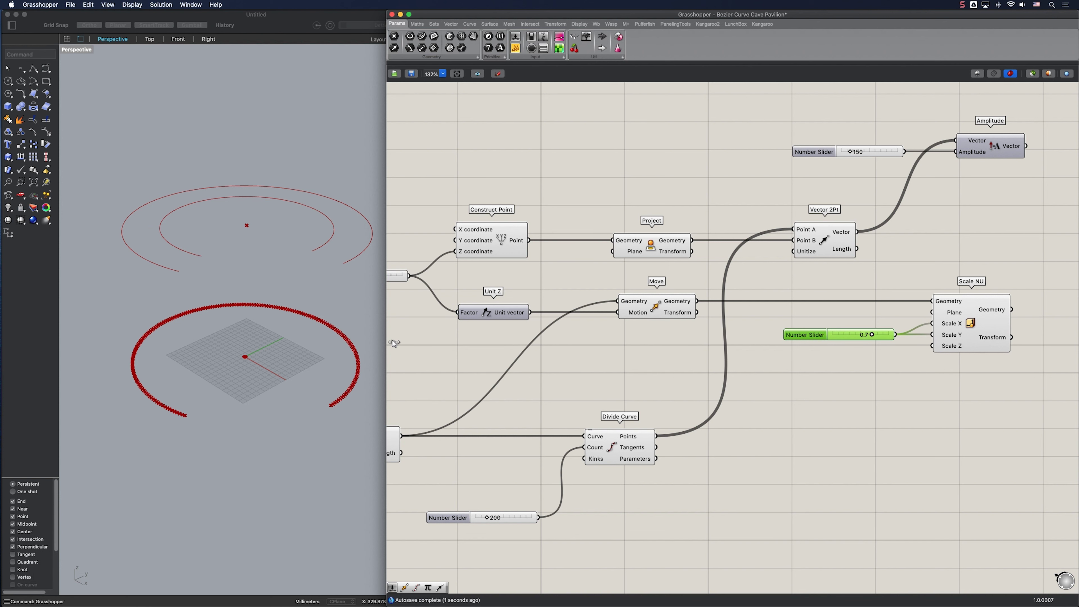
# Duplicate Divide Curve beside Scale NU with the same count slider and replace its Curve input with the scaled arc.
pyautogui.moveTo(1078, 338); pyautogui.dragTo(1075, 337, button='right')
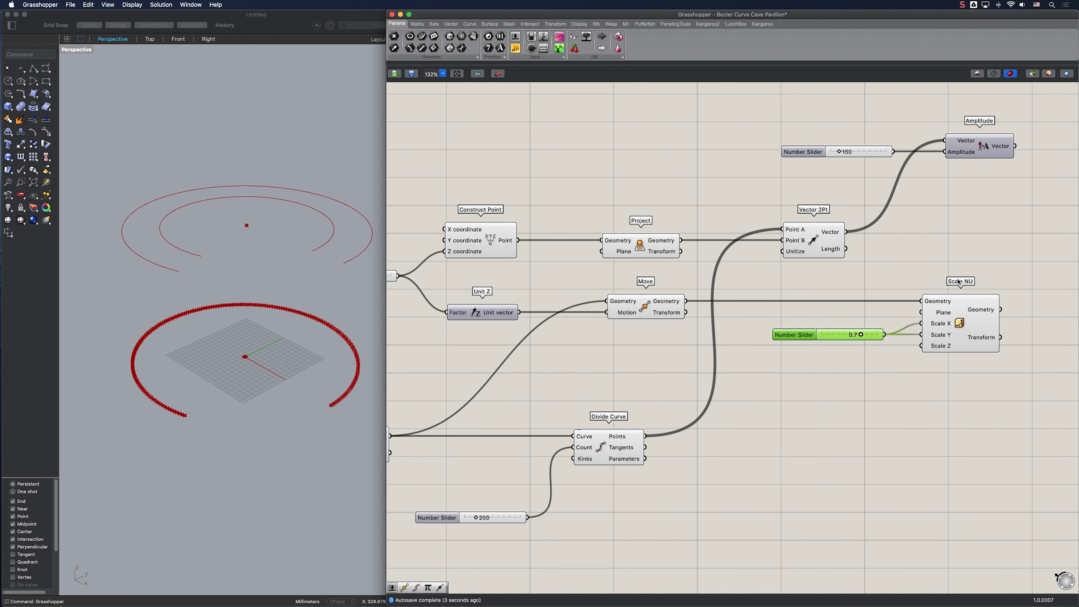
pyautogui.moveTo(933, 352); pyautogui.dragTo(880, 308, button='right')
pyautogui.click(568, 405)
pyautogui.press('super+c')
pyautogui.press('super+v')
pyautogui.moveTo(568, 405); pyautogui.dragTo(925, 374)
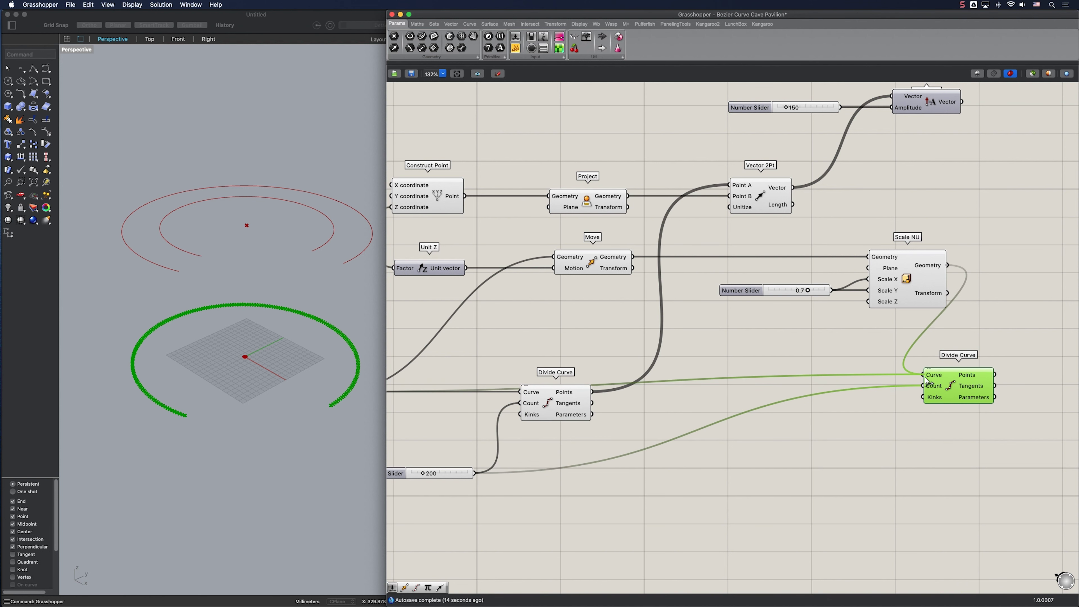
pyautogui.hscroll(5, 775, 355)
pyautogui.scroll(-2, 783, 359)
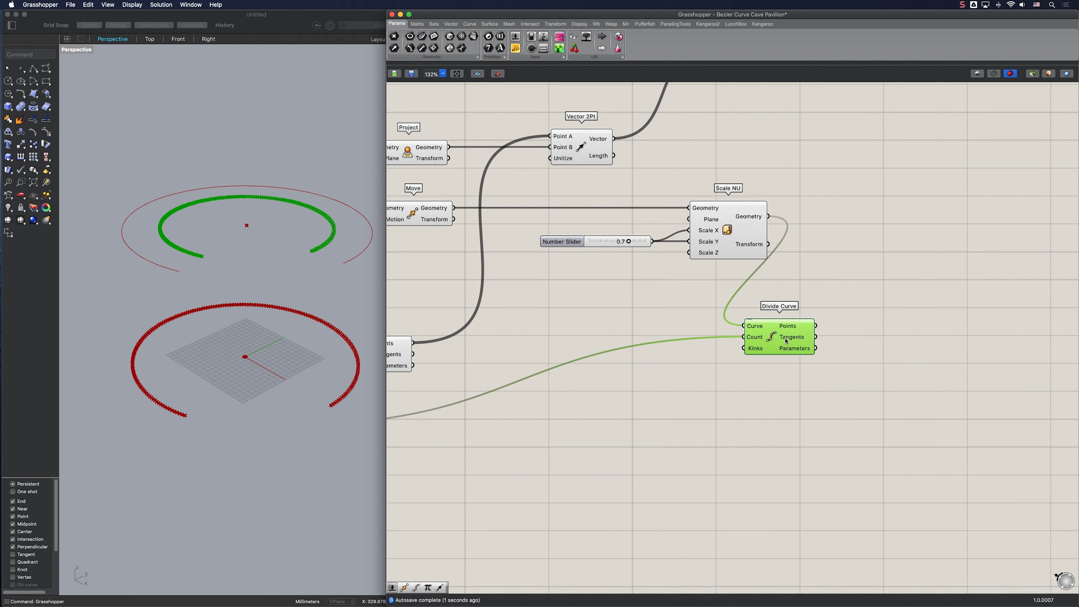
pyautogui.moveTo(786, 340); pyautogui.dragTo(925, 288)
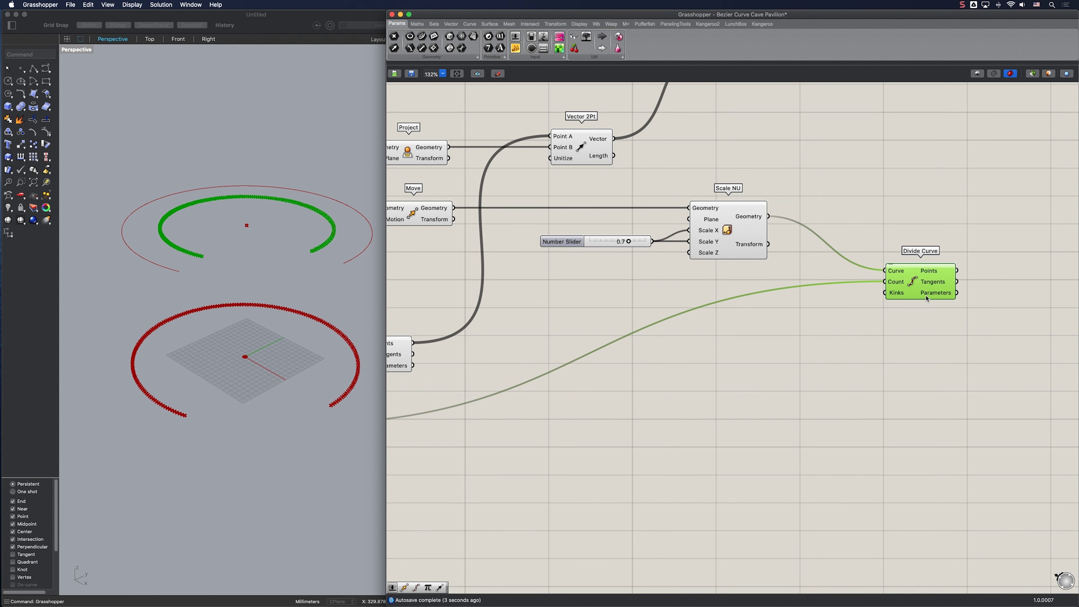
# Add a second Move component and connect the scaled arc's division points to its Geometry input.
pyautogui.scroll(-2, 922, 302)
pyautogui.hscroll(2, 921, 302)
pyautogui.doubleClick(989, 253)
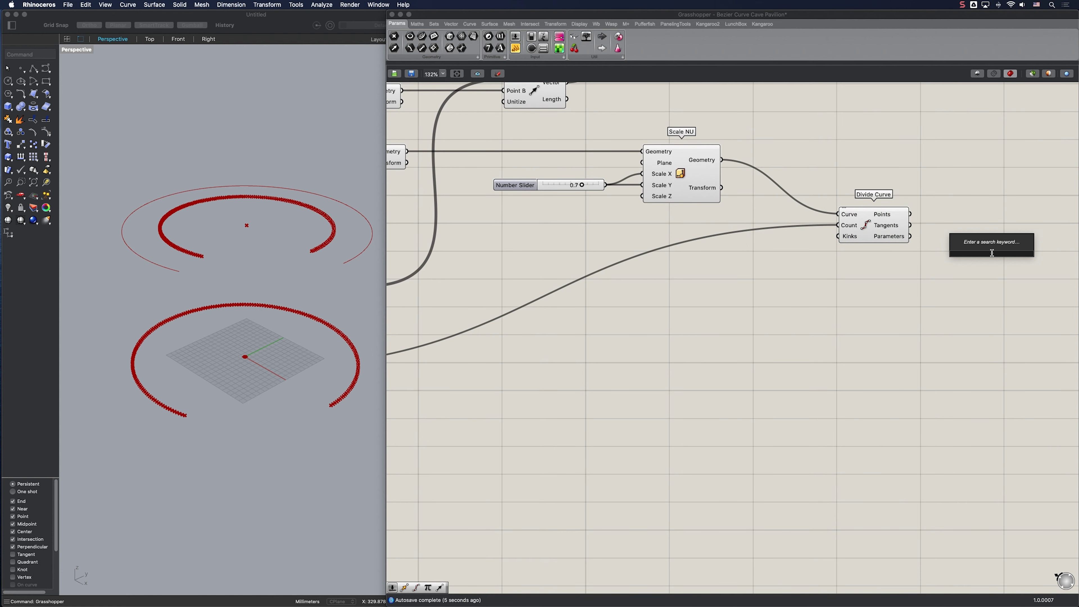
pyautogui.write('move')
pyautogui.press('Return')
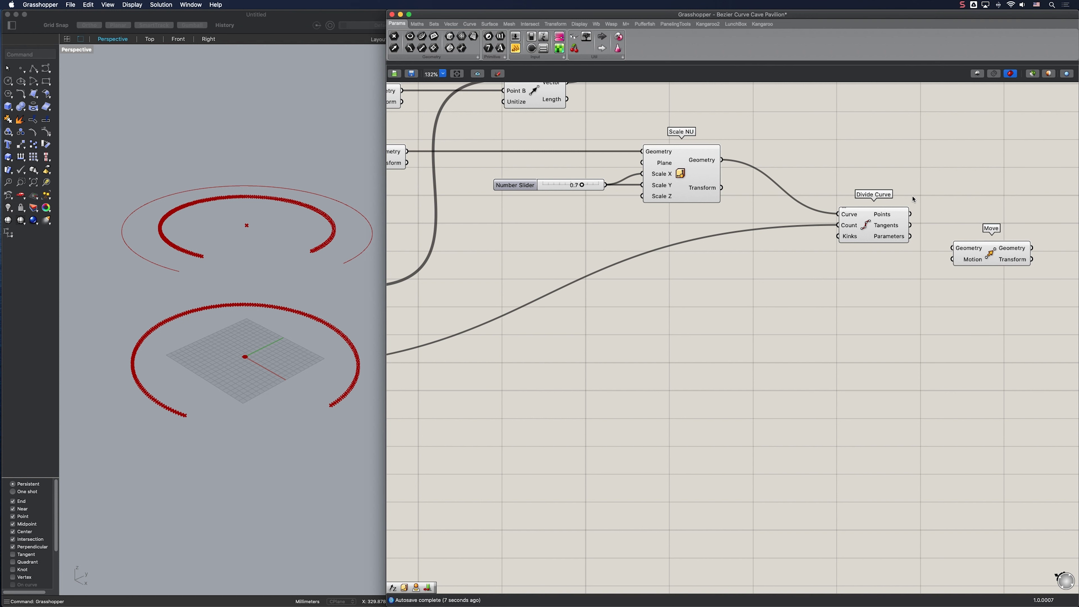
pyautogui.moveTo(910, 214); pyautogui.dragTo(1020, 220)
# Add a Negative component below the second Divide Curve.
pyautogui.click(934, 311)
pyautogui.doubleClick(935, 308)
pyautogui.write('n')
pyautogui.press('Return')
# Add a second Unit Z and wire its vector through Negative into the Motion input of the second Move.
pyautogui.doubleClick(851, 333)
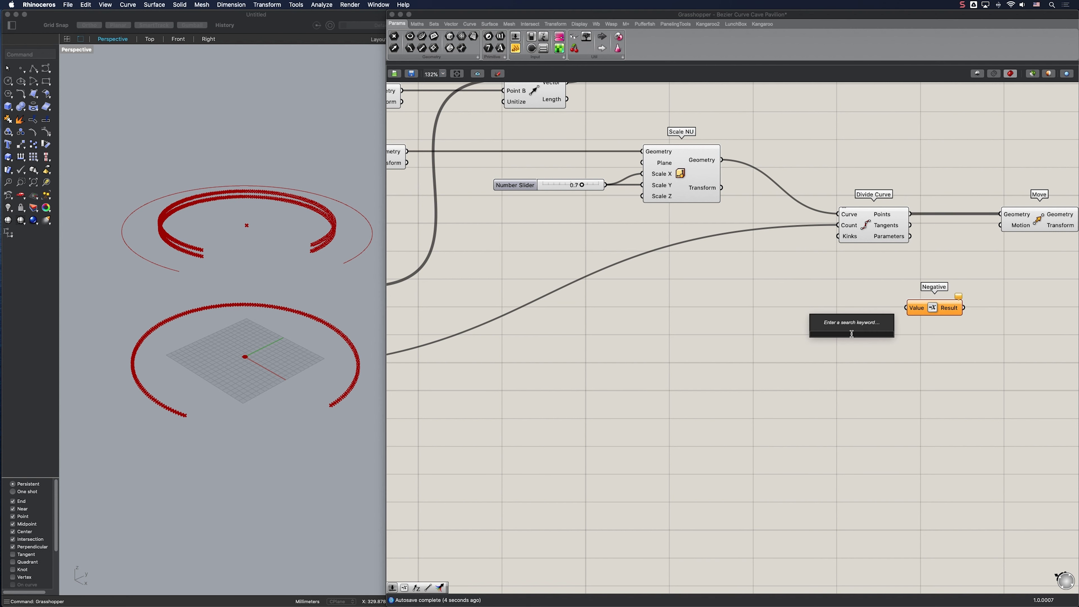
pyautogui.write('z')
pyautogui.press('Return')
pyautogui.moveTo(888, 333); pyautogui.dragTo(907, 306)
pyautogui.moveTo(1000, 225); pyautogui.dragTo(970, 286)
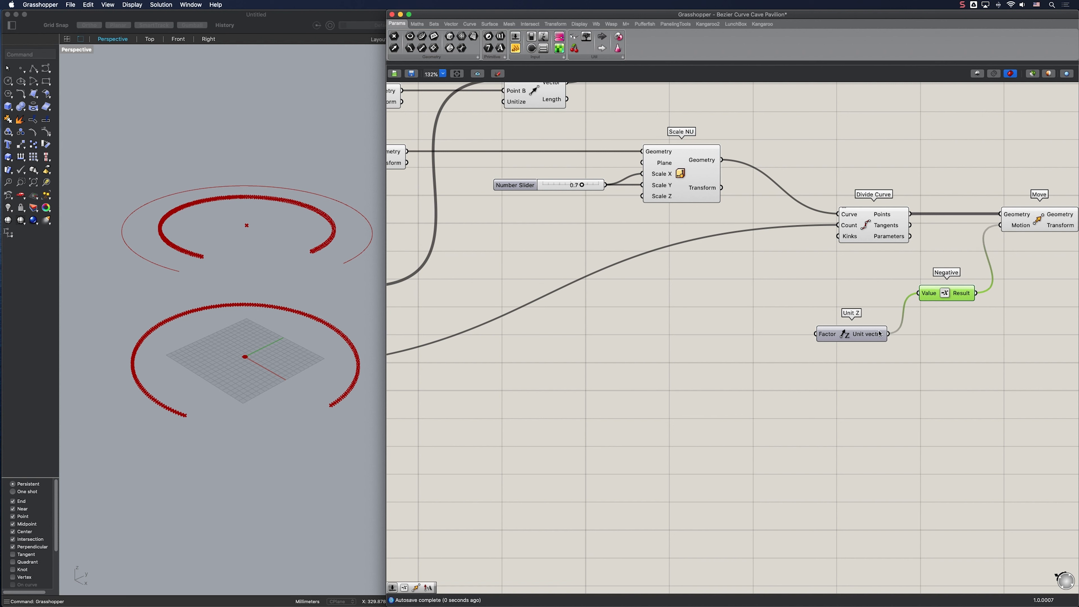
# Shift the second Unit Z closer to its Negative and add a Vector 2Pt component below the first Divide Curve.
pyautogui.moveTo(875, 335); pyautogui.dragTo(890, 336)
pyautogui.scroll(-3, 287, 365)
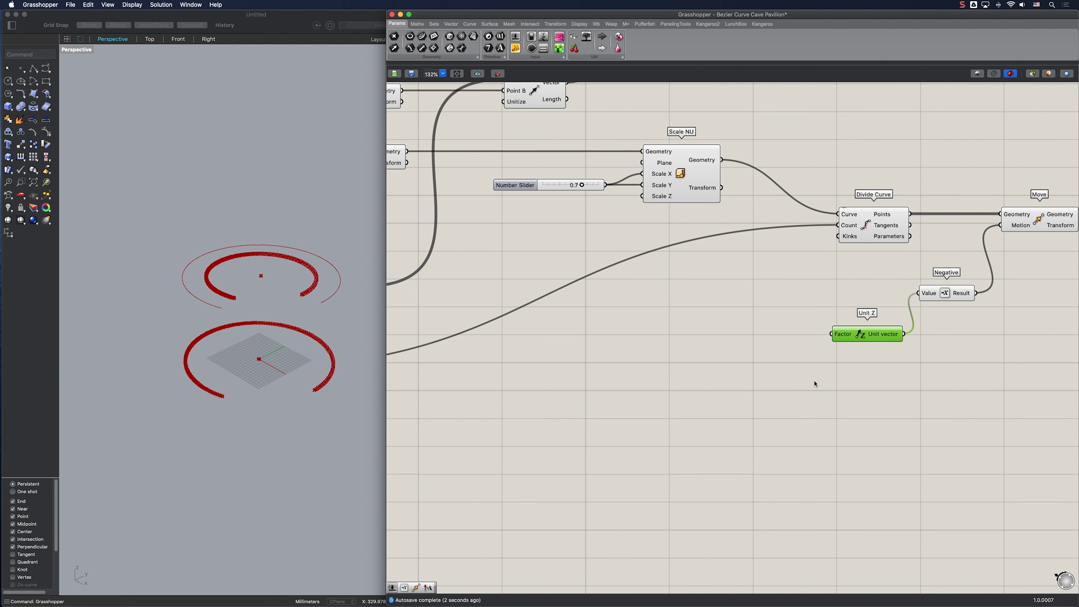
pyautogui.moveTo(814, 383); pyautogui.dragTo(893, 331, button='right')
pyautogui.scroll(-1, 789, 388)
pyautogui.moveTo(814, 351); pyautogui.dragTo(827, 337, button='right')
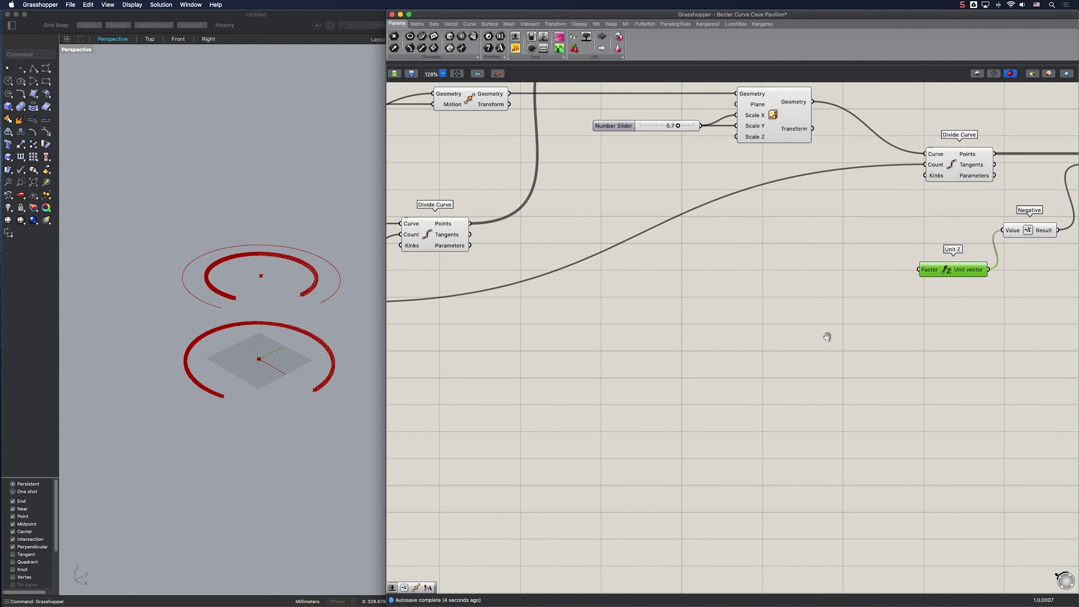
pyautogui.hscroll(-5, 827, 336)
pyautogui.scroll(-3, 827, 336)
pyautogui.hscroll(-2, 766, 355)
pyautogui.scroll(2, 766, 354)
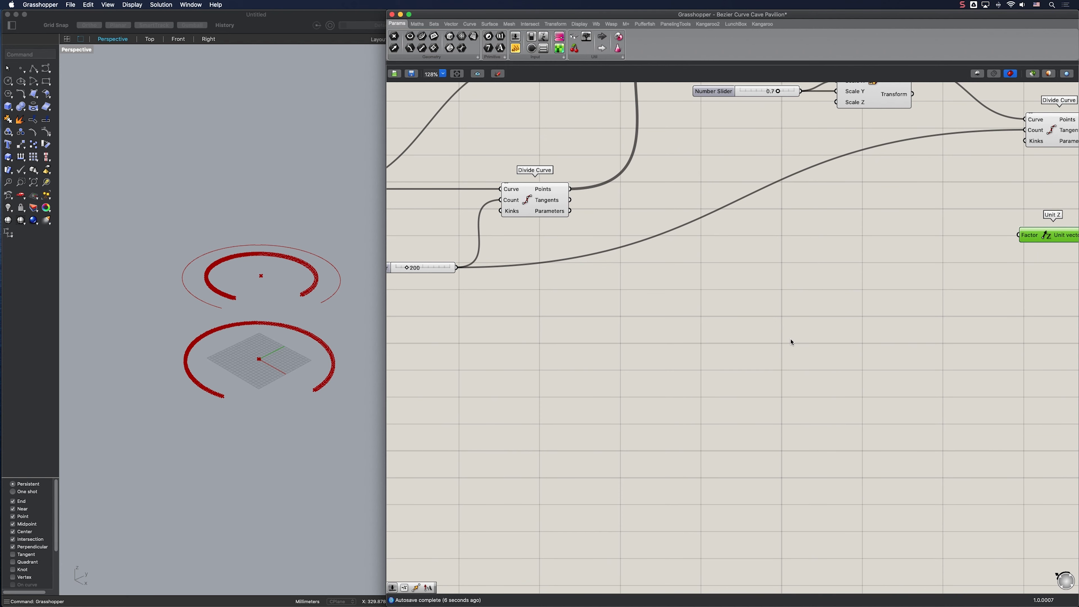
pyautogui.doubleClick(781, 347)
pyautogui.write('vector 2')
pyautogui.click(764, 328)
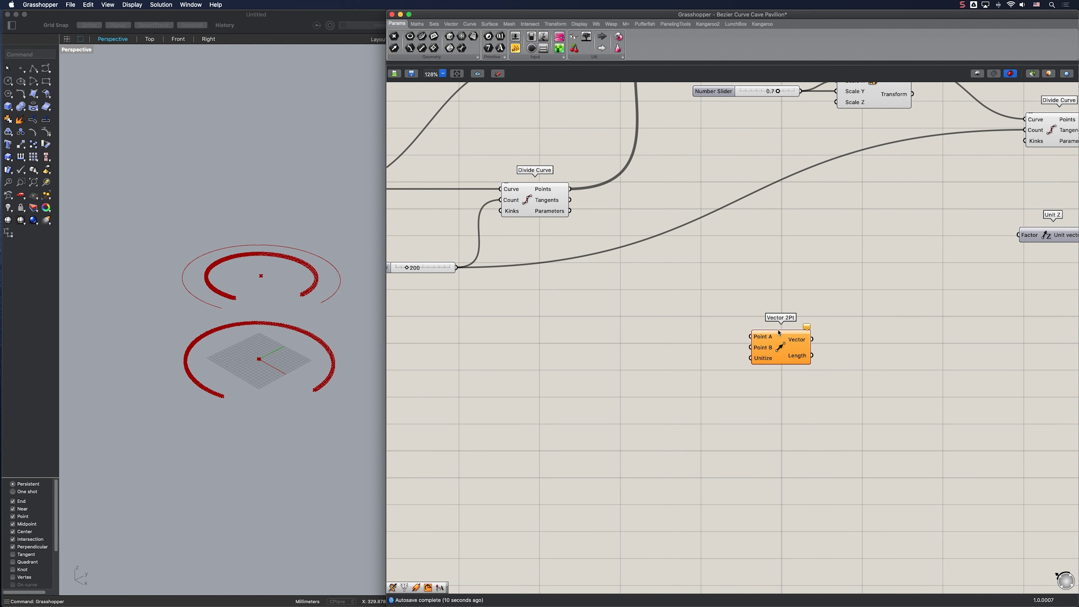
# Add a Construct Point wired to Point A of Vector 2Pt and connect the base arc's division points to Point B.
pyautogui.doubleClick(675, 346)
pyautogui.write('const poi')
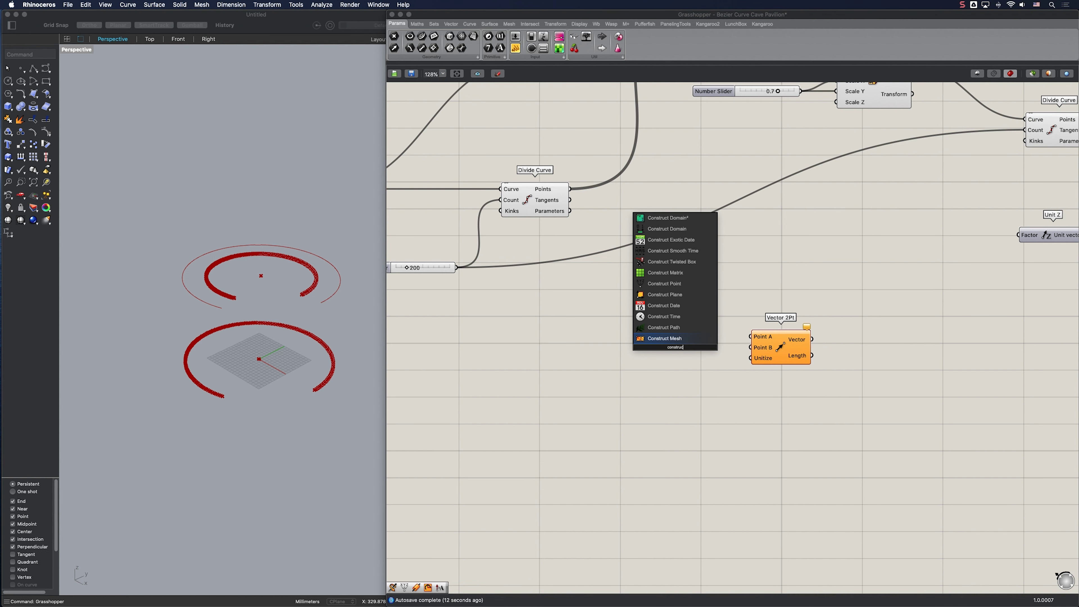
pyautogui.press('Return')
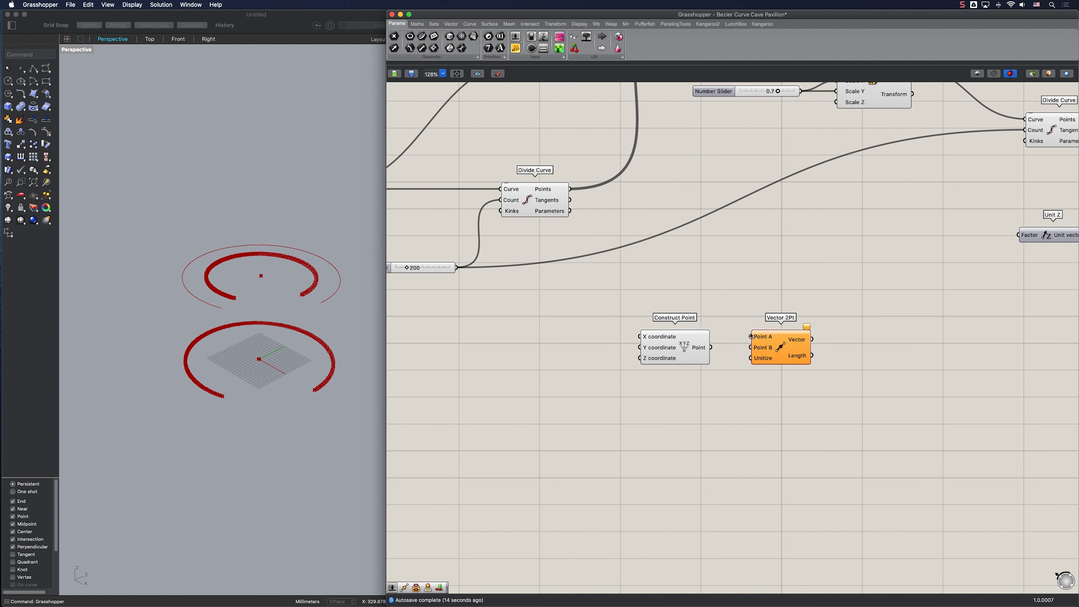
pyautogui.moveTo(710, 347); pyautogui.dragTo(679, 329)
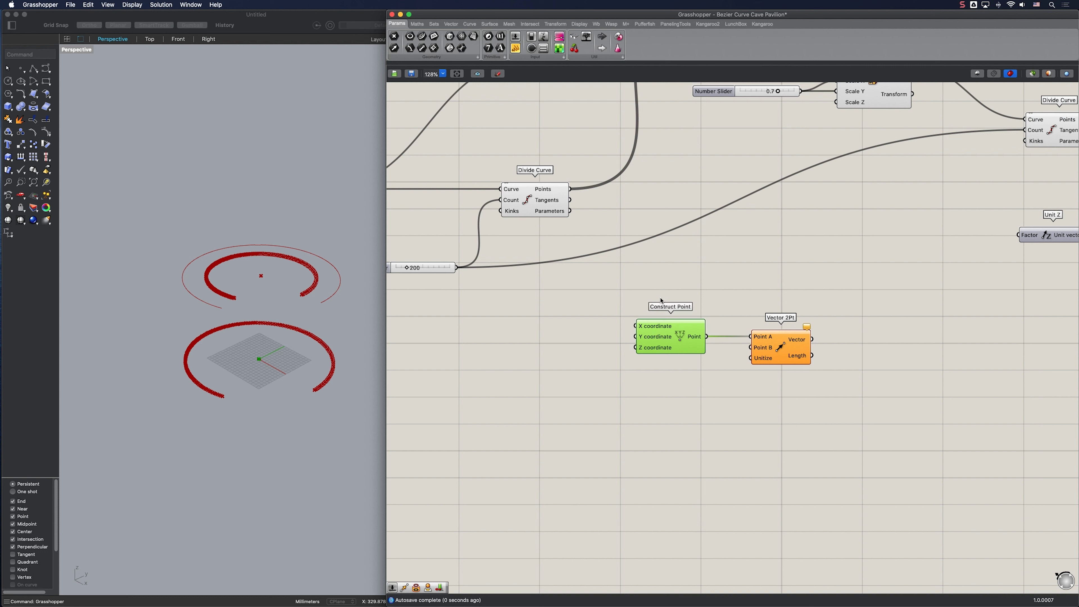
pyautogui.moveTo(576, 191); pyautogui.dragTo(751, 347)
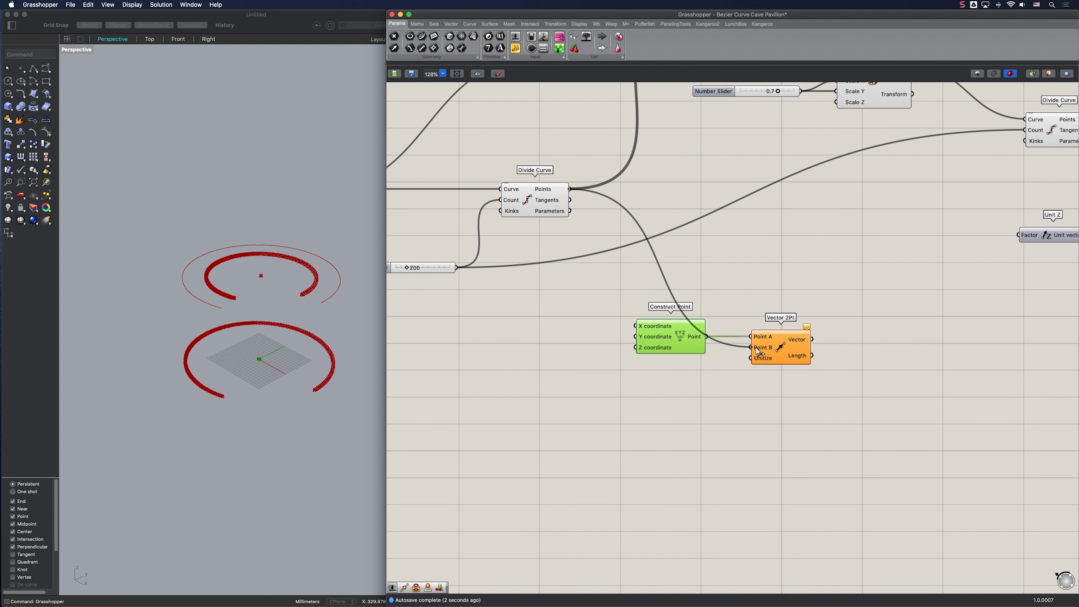
pyautogui.moveTo(666, 340); pyautogui.dragTo(639, 338)
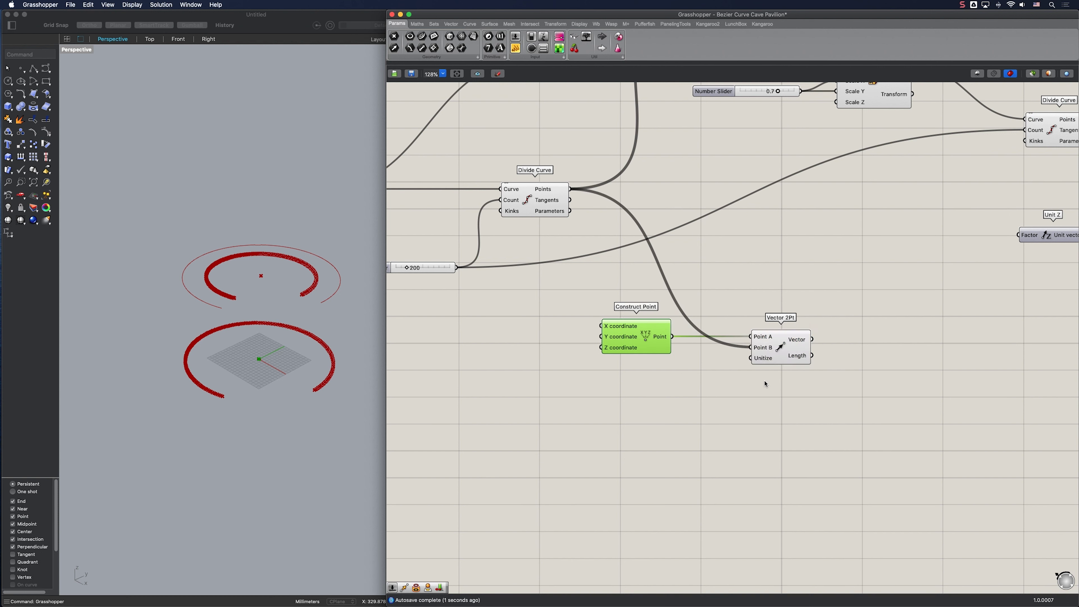
# Add a Range component below Construct Point and connect the 200 count slider to its Steps input.
pyautogui.moveTo(866, 436); pyautogui.dragTo(914, 341, button='right')
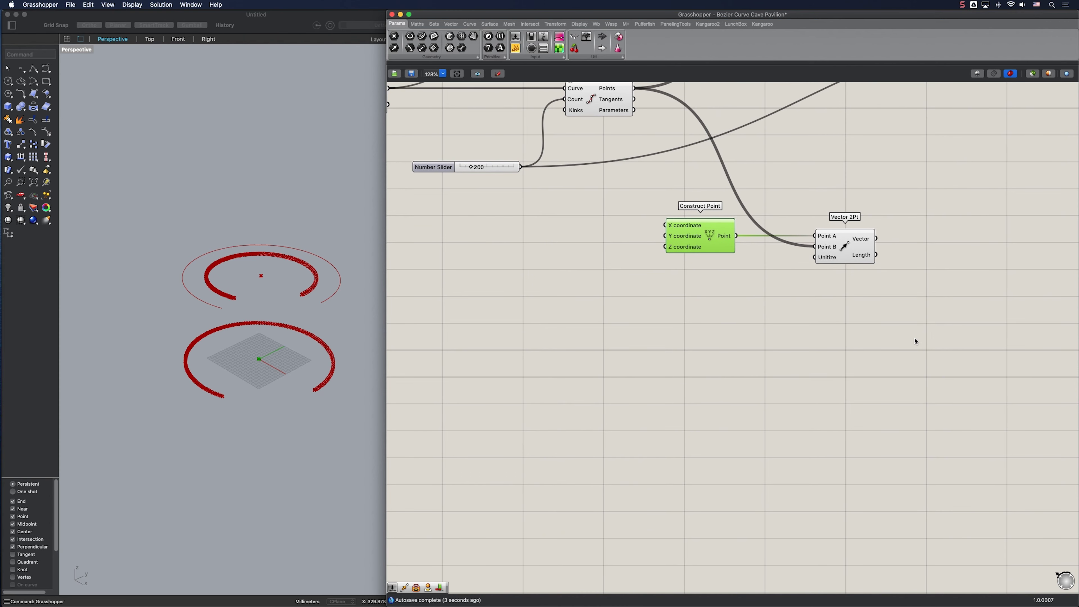
pyautogui.doubleClick(642, 398)
pyautogui.write('range')
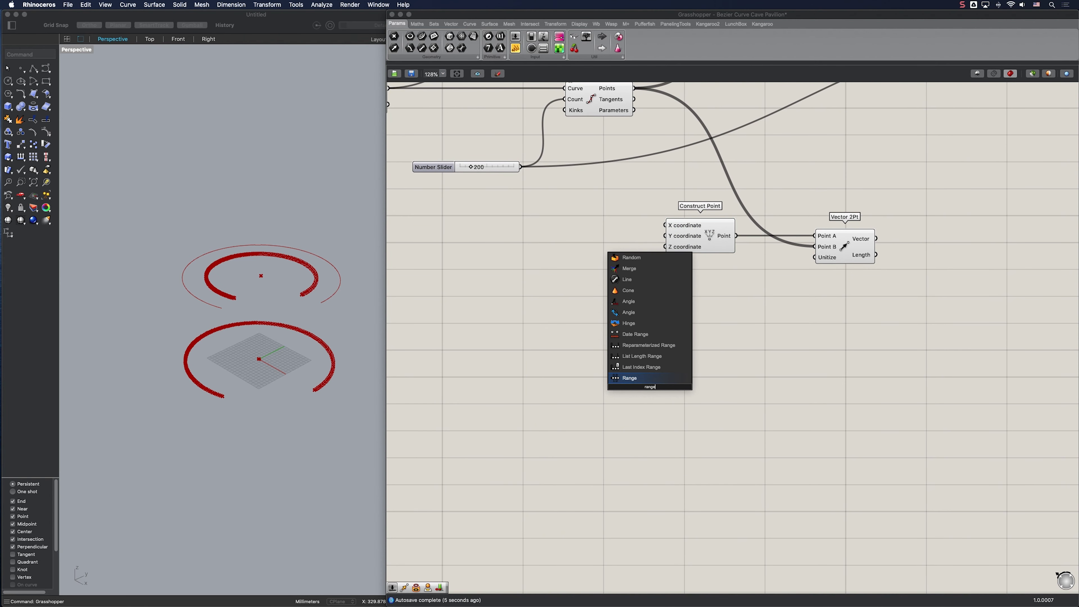
pyautogui.press('Return')
pyautogui.moveTo(521, 167); pyautogui.dragTo(606, 368)
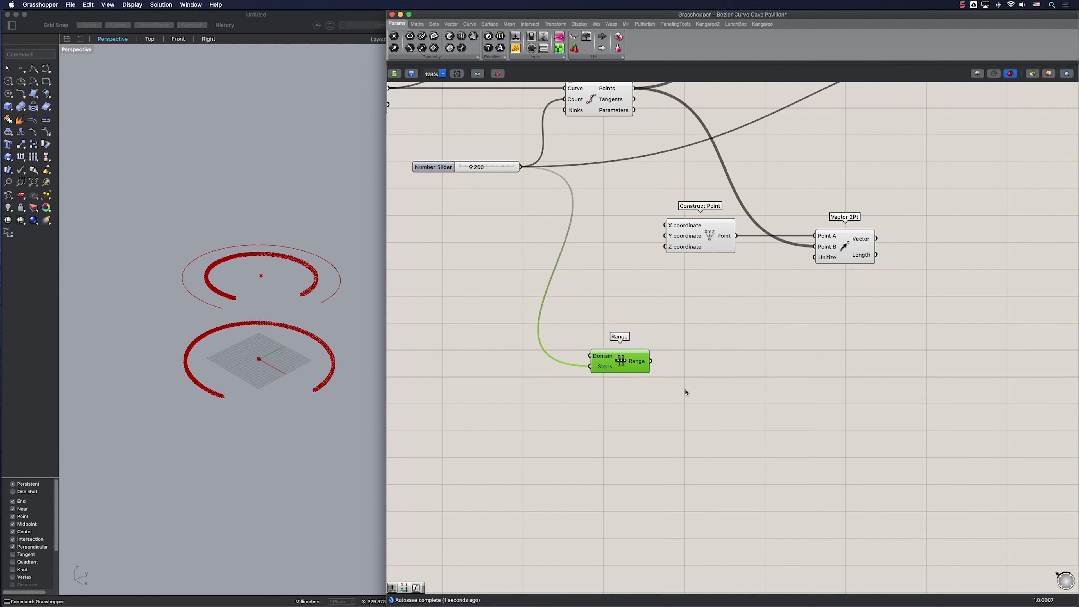
# Add a Graph Mapper beside Range and feed the Range output into it.
pyautogui.doubleClick(693, 391)
pyautogui.write('gra')
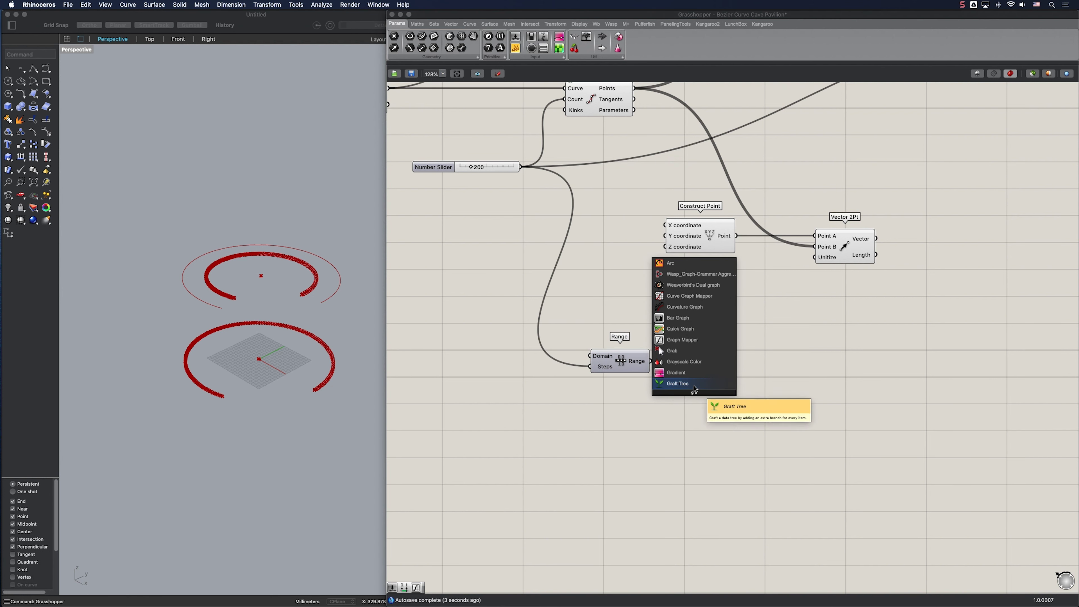
pyautogui.click(689, 343)
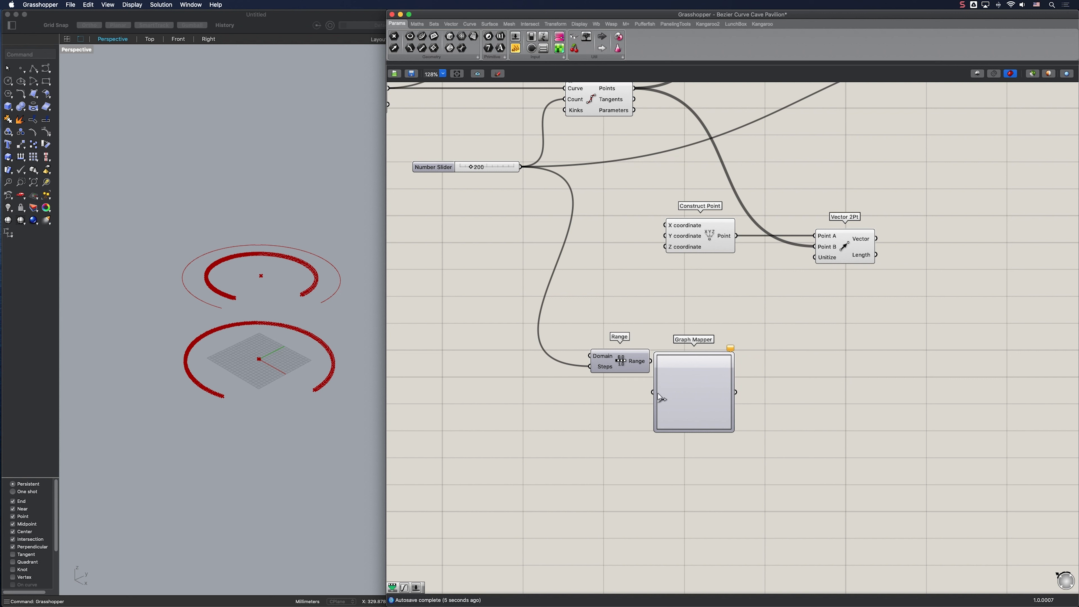
pyautogui.moveTo(653, 391); pyautogui.dragTo(710, 362)
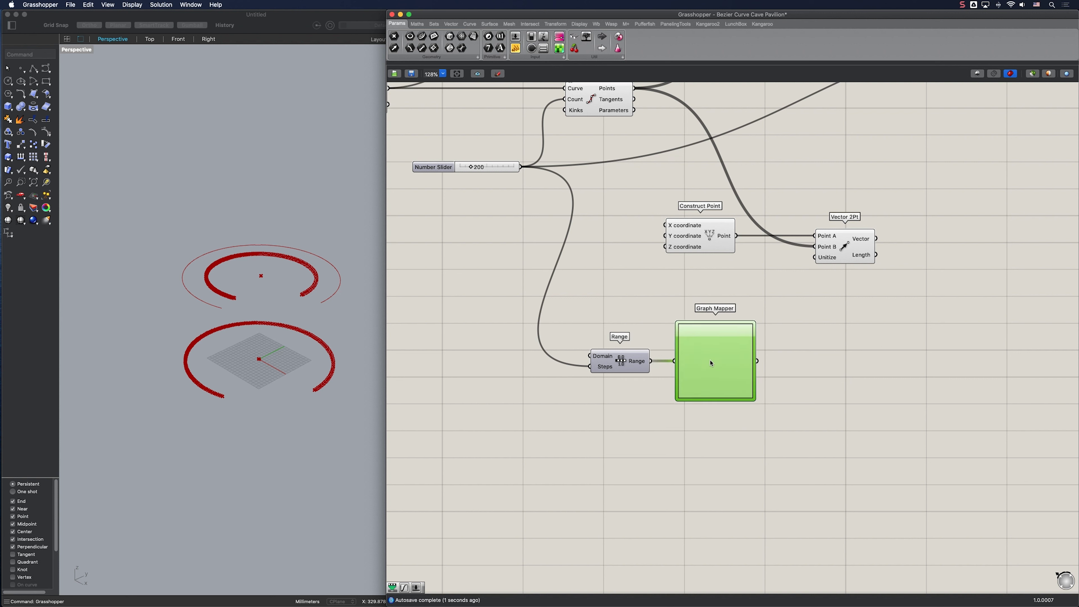
# Set the Graph Mapper to a Bezier graph and shape it into an S-curve with handles mid-way along the lower and upper edges.
pyautogui.rightClick(710, 363)
pyautogui.moveTo(743, 458)
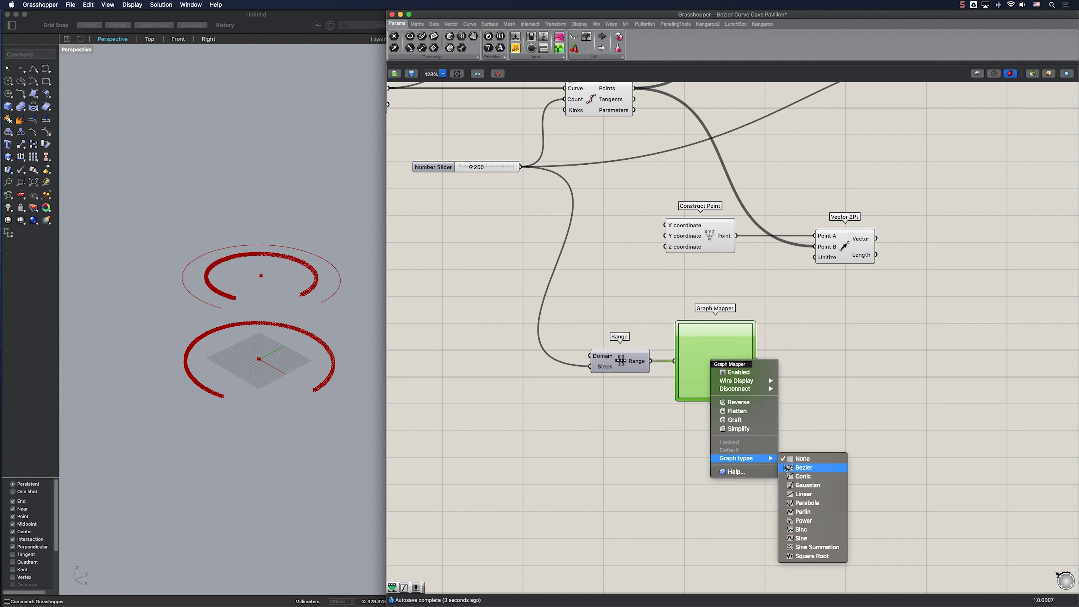
pyautogui.moveTo(697, 379); pyautogui.dragTo(720, 398)
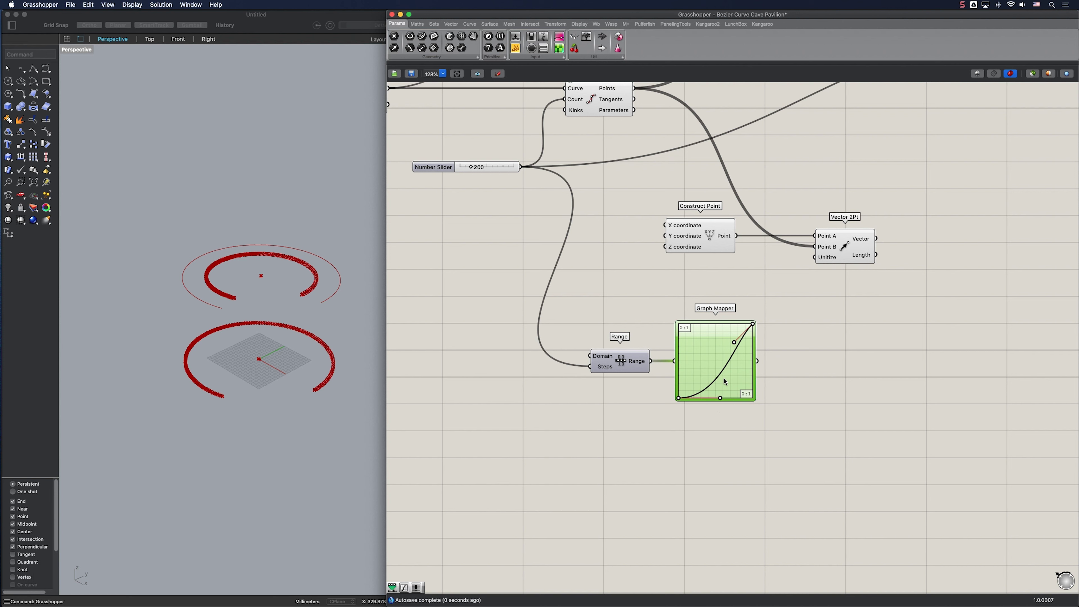
pyautogui.moveTo(735, 343); pyautogui.dragTo(713, 324)
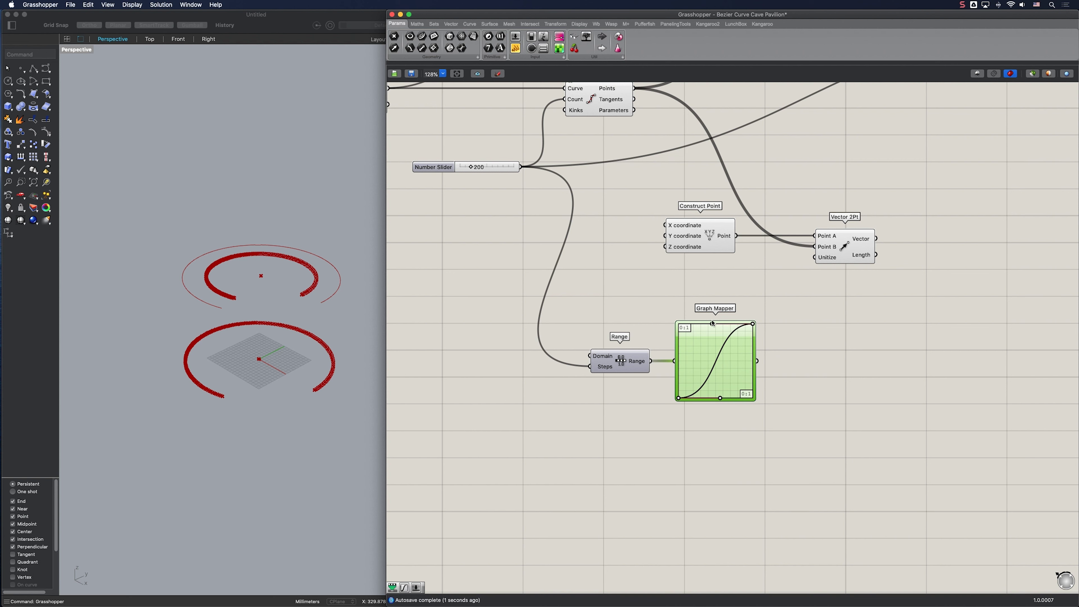
# Add Remap Numbers, connect the Graph Mapper output to its Value input, and move it farther from the Graph Mapper.
pyautogui.doubleClick(832, 377)
pyautogui.write('rema')
pyautogui.press('Return')
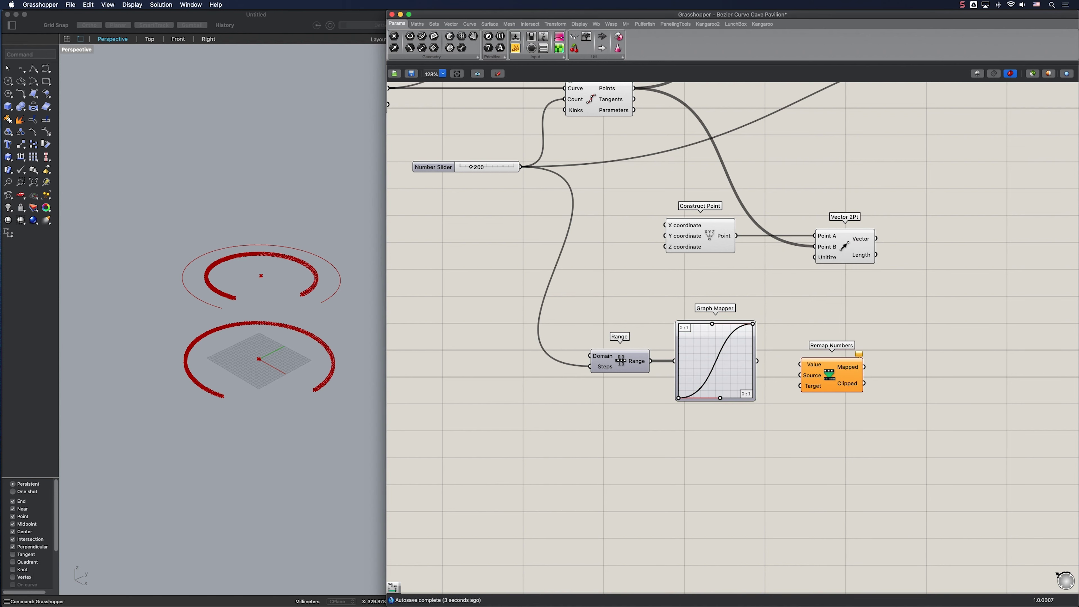
pyautogui.moveTo(800, 365); pyautogui.dragTo(757, 360)
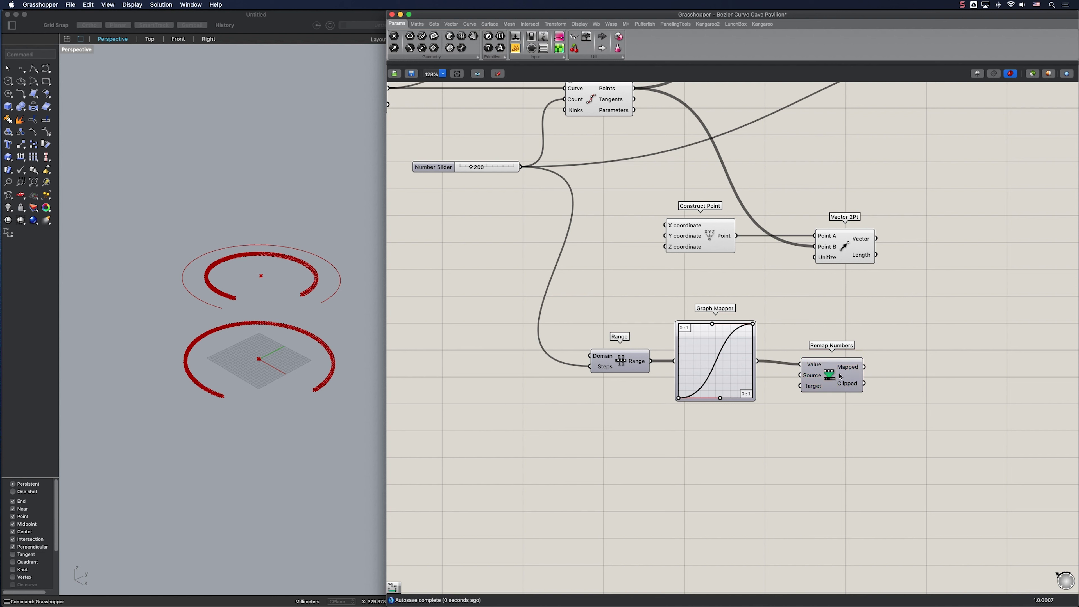
pyautogui.moveTo(850, 378); pyautogui.dragTo(977, 375)
# Add a Bounds component fed by the Graph Mapper and wire its Domain into the Source input of Remap Numbers.
pyautogui.doubleClick(841, 402)
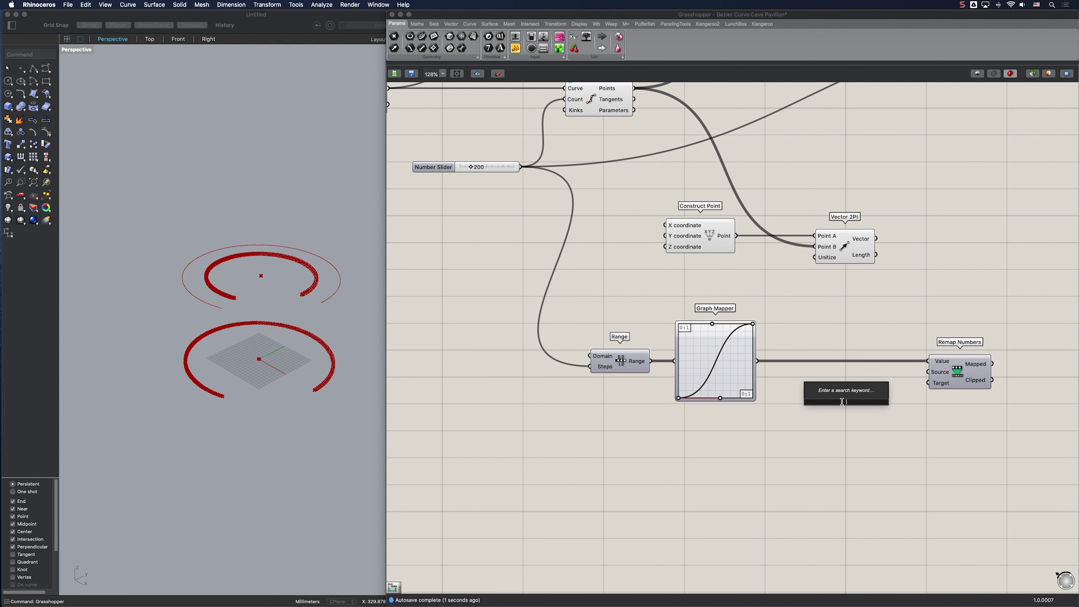
pyautogui.write('bounds')
pyautogui.press('Return')
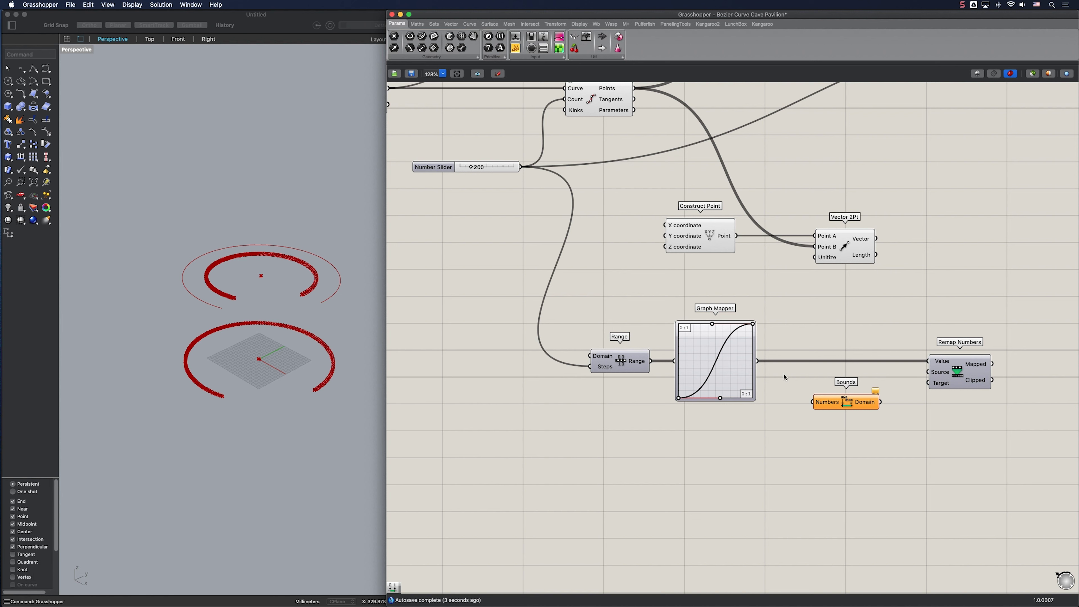
pyautogui.moveTo(757, 361); pyautogui.dragTo(812, 401)
pyautogui.moveTo(880, 401); pyautogui.dragTo(927, 372)
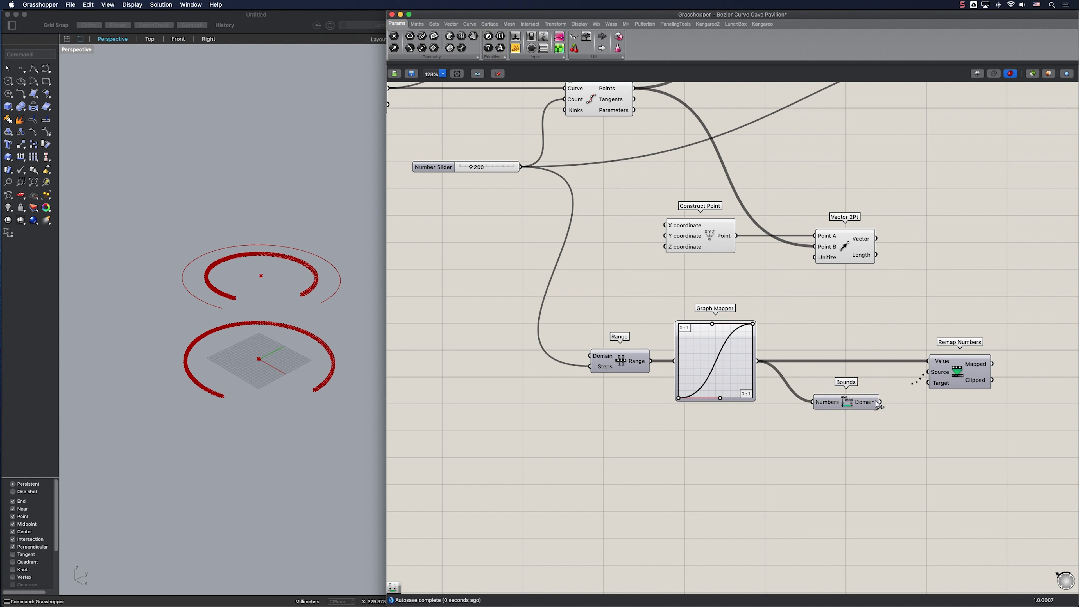
pyautogui.click(858, 406)
# Add a Construct Domain below Bounds and wire its Domain into the Target input of Remap Numbers.
pyautogui.doubleClick(839, 431)
pyautogui.write('construct p')
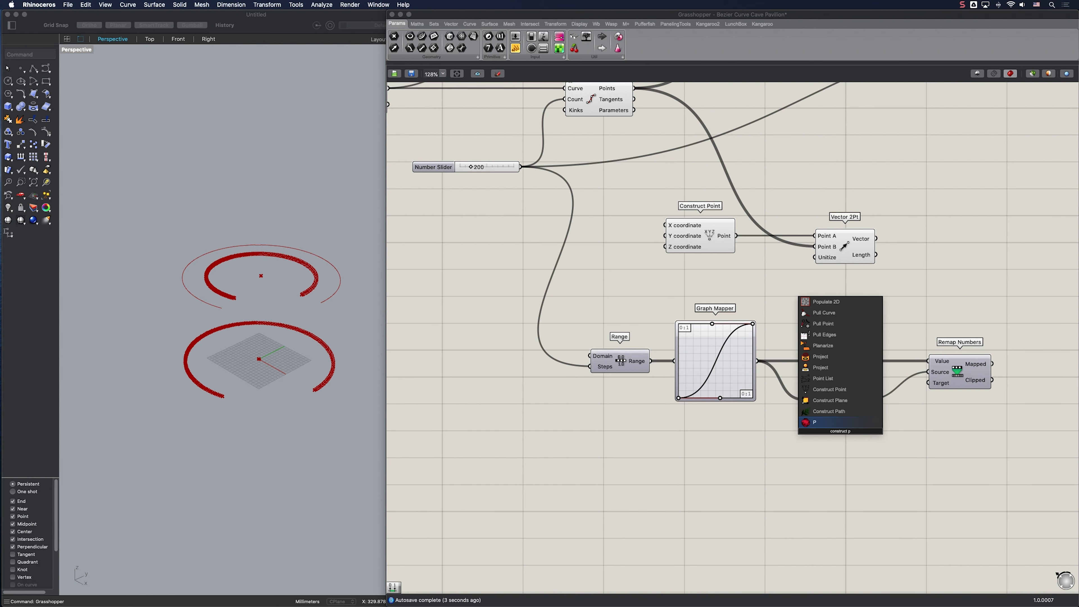
pyautogui.press('BackSpace')
pyautogui.write('do')
pyautogui.click(870, 422)
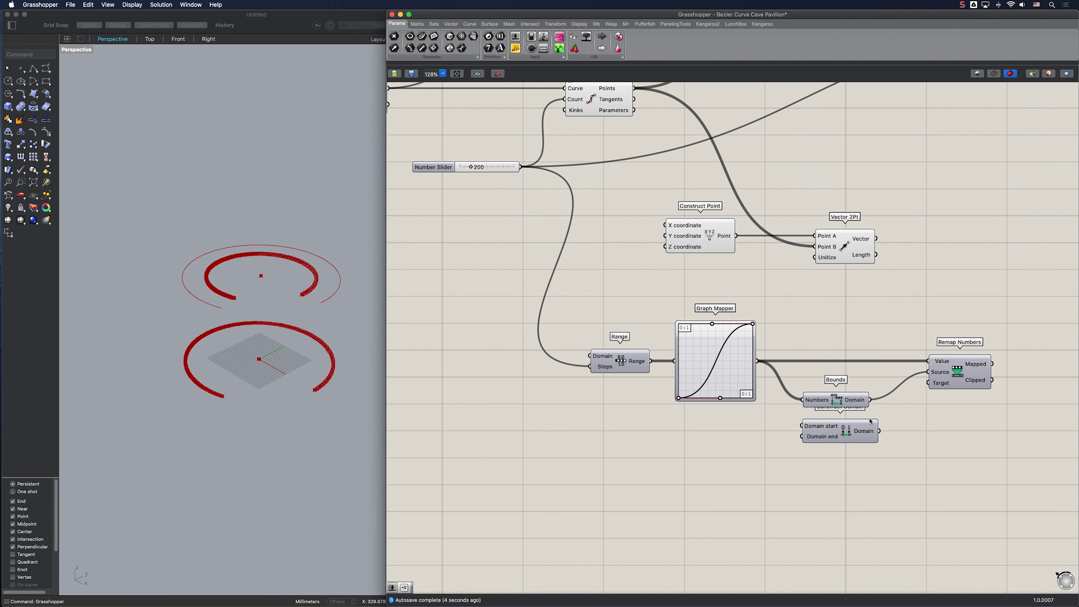
pyautogui.moveTo(934, 380); pyautogui.dragTo(846, 458)
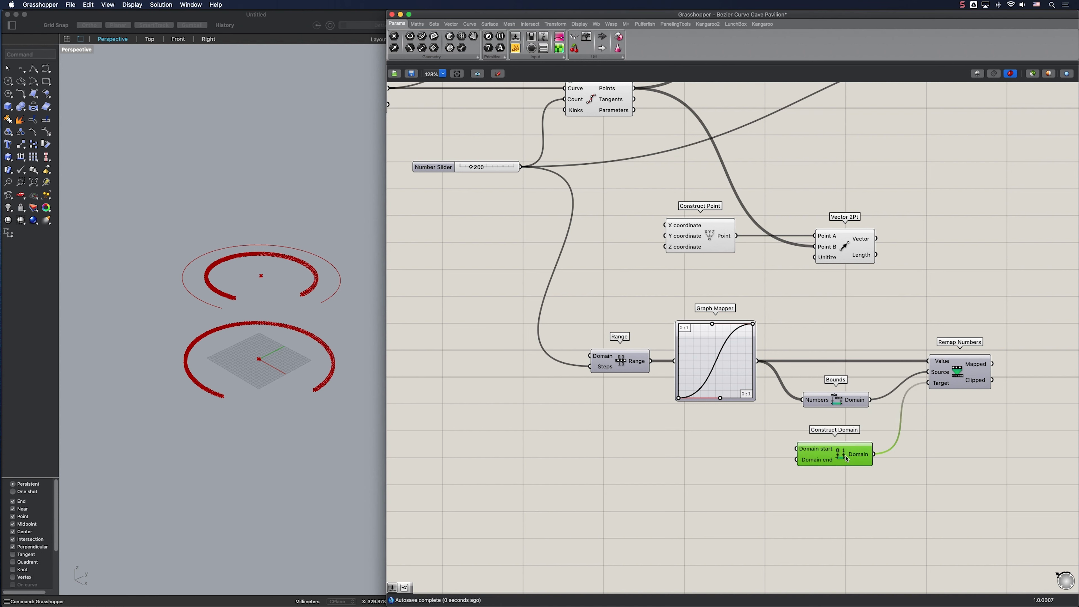
# Add a 100 number slider and a Negative, feeding Domain start directly and Domain end through Negative.
pyautogui.doubleClick(729, 438)
pyautogui.write('100')
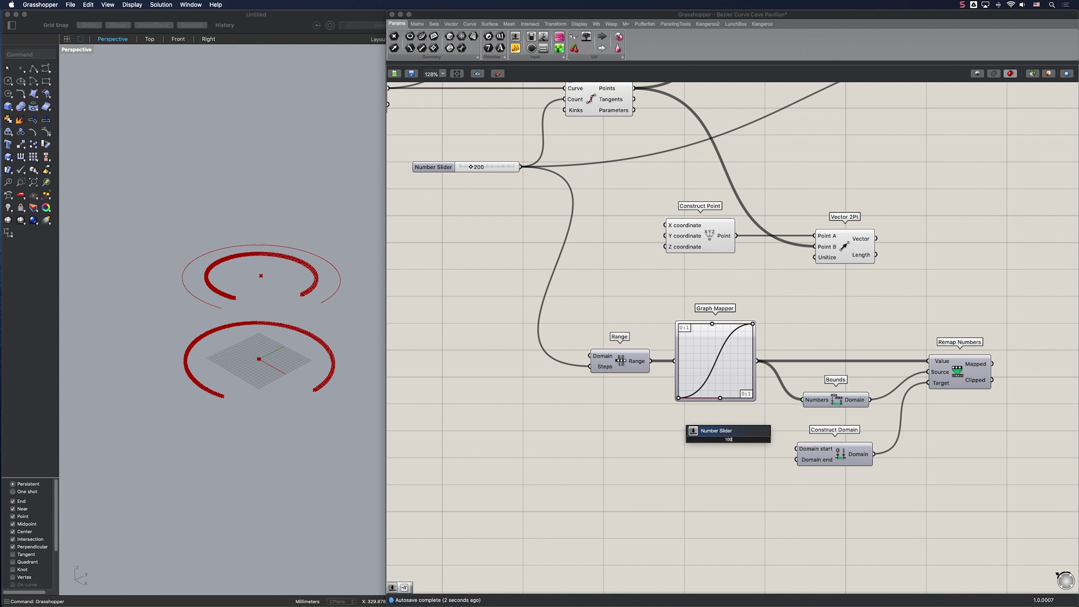
pyautogui.press('Return')
pyautogui.doubleClick(735, 473)
pyautogui.write('neg')
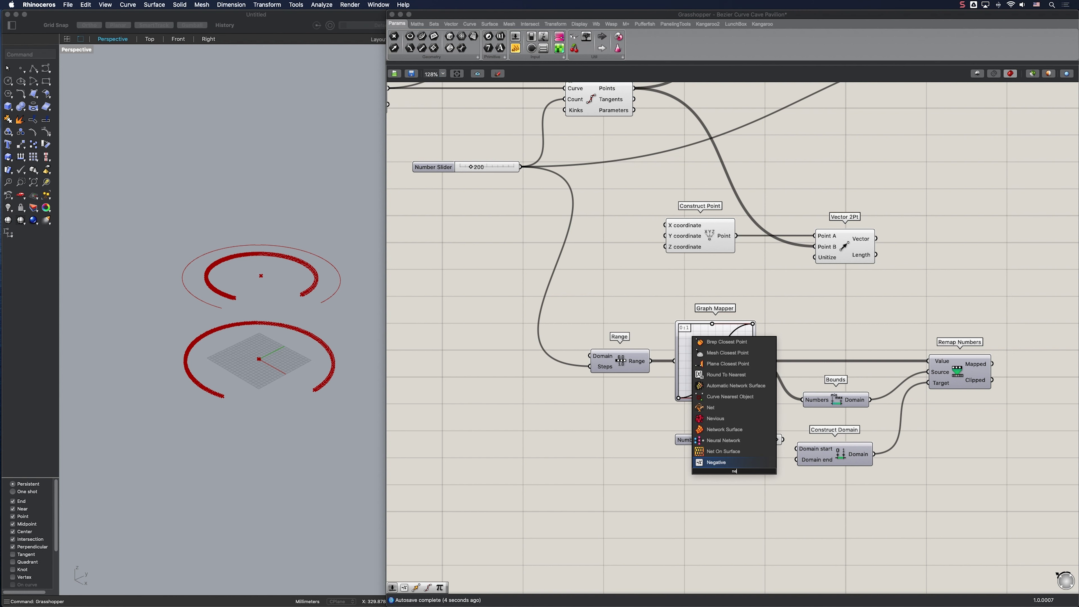
pyautogui.press('Return')
pyautogui.moveTo(795, 453); pyautogui.dragTo(768, 484)
# Connect the Mapped output of Remap Numbers to the Factor input of the second Unit Z.
pyautogui.moveTo(911, 414); pyautogui.dragTo(738, 474, button='right')
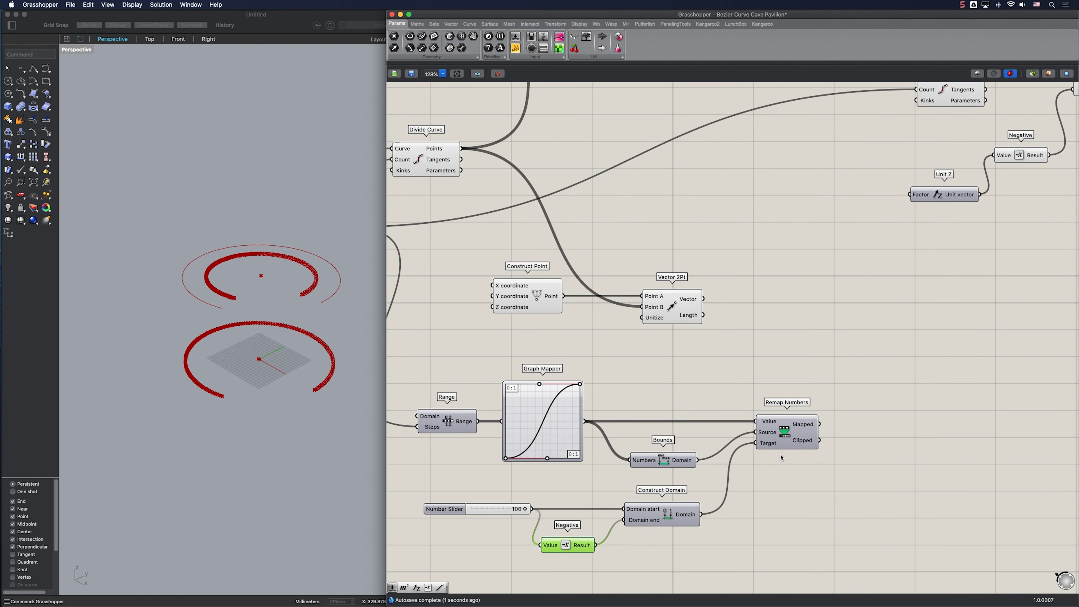
pyautogui.moveTo(911, 197); pyautogui.dragTo(819, 423)
pyautogui.moveTo(319, 283); pyautogui.dragTo(320, 279, button='right')
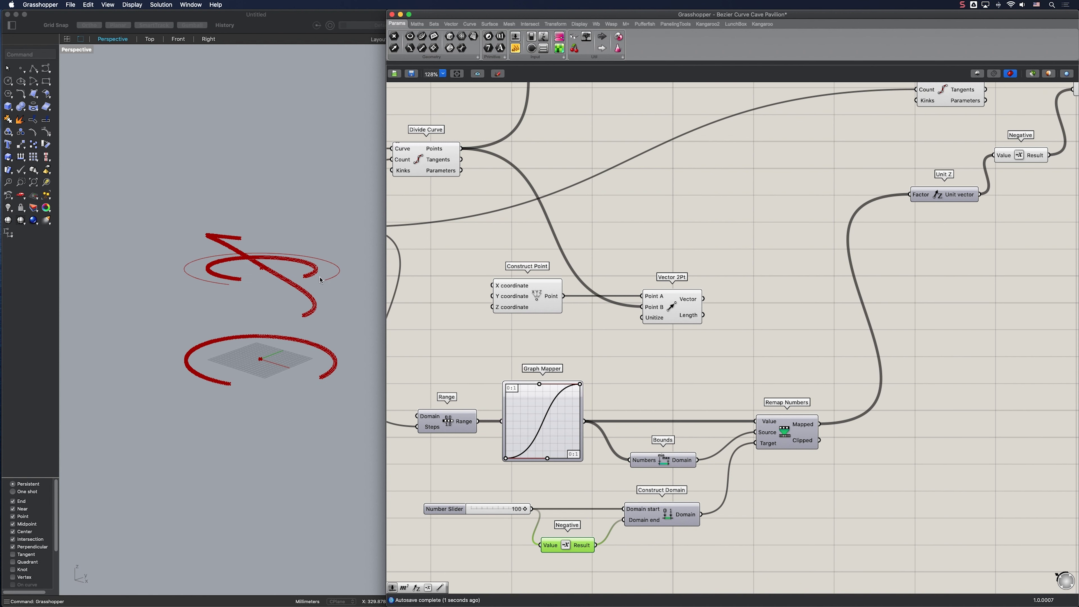
# Add a List Length component, connect the Vector 2Pt Vector output to its List input, and move Vector 2Pt closer to it.
pyautogui.scroll(-2, 894, 317)
pyautogui.moveTo(891, 313); pyautogui.dragTo(700, 351, button='right')
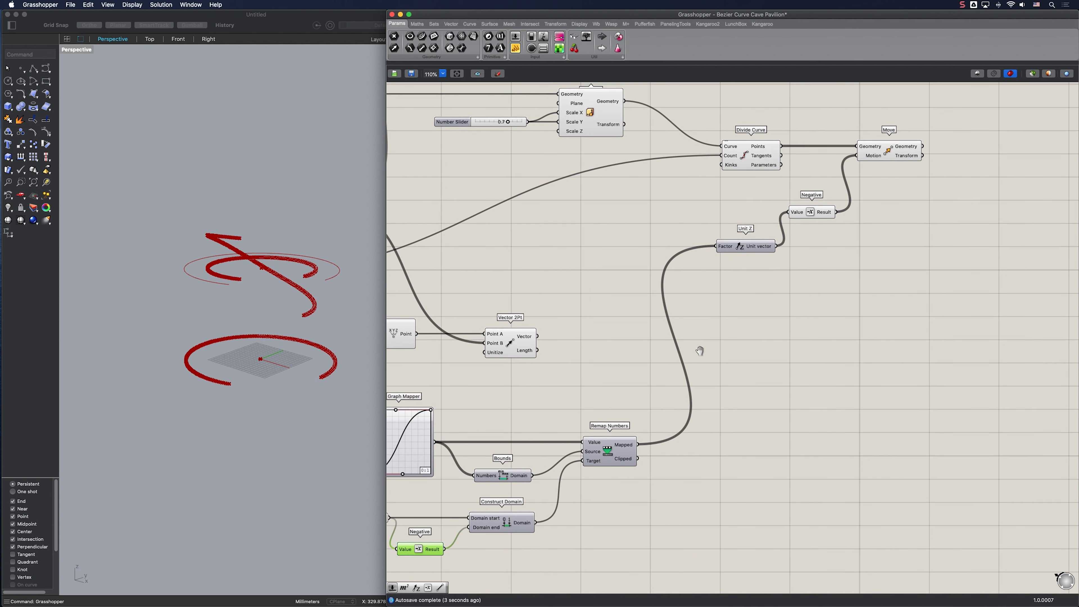
pyautogui.doubleClick(745, 380)
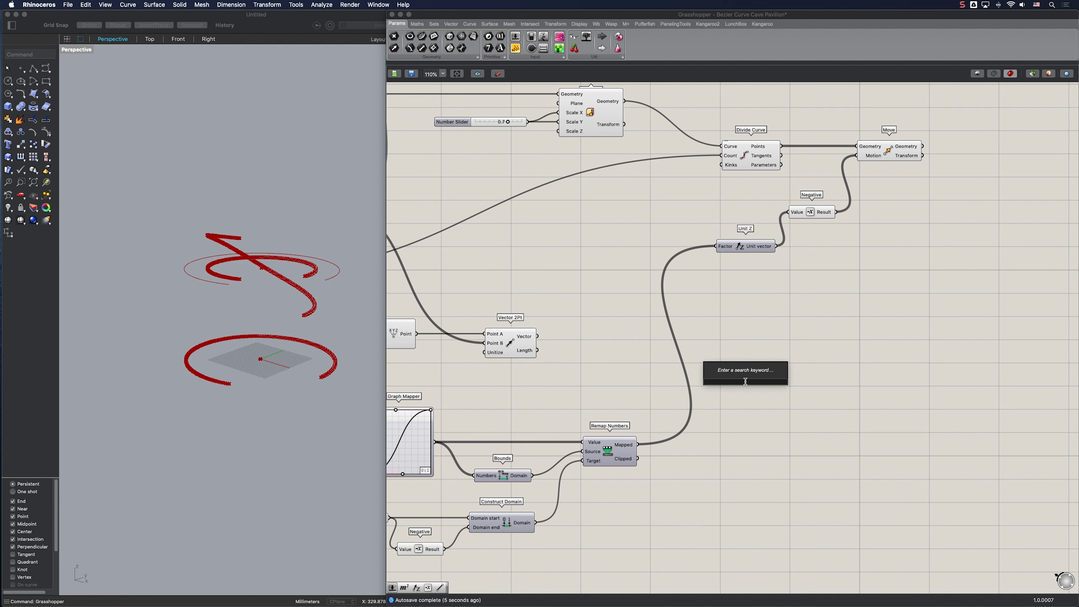
pyautogui.write('list len')
pyautogui.press('Up')
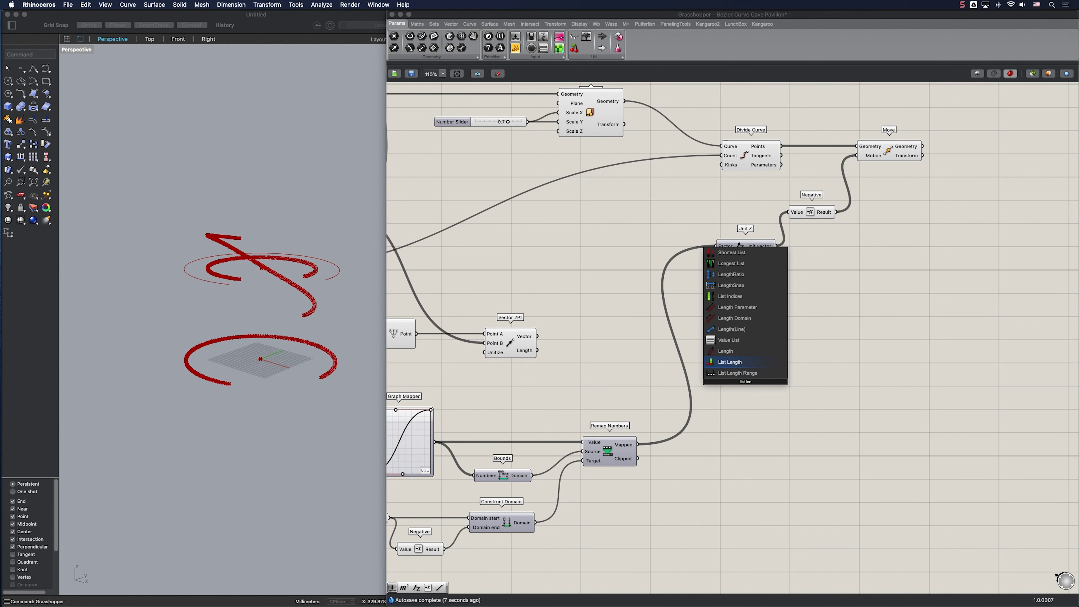
pyautogui.press('Return')
pyautogui.moveTo(526, 355); pyautogui.dragTo(739, 397)
pyautogui.click(869, 425)
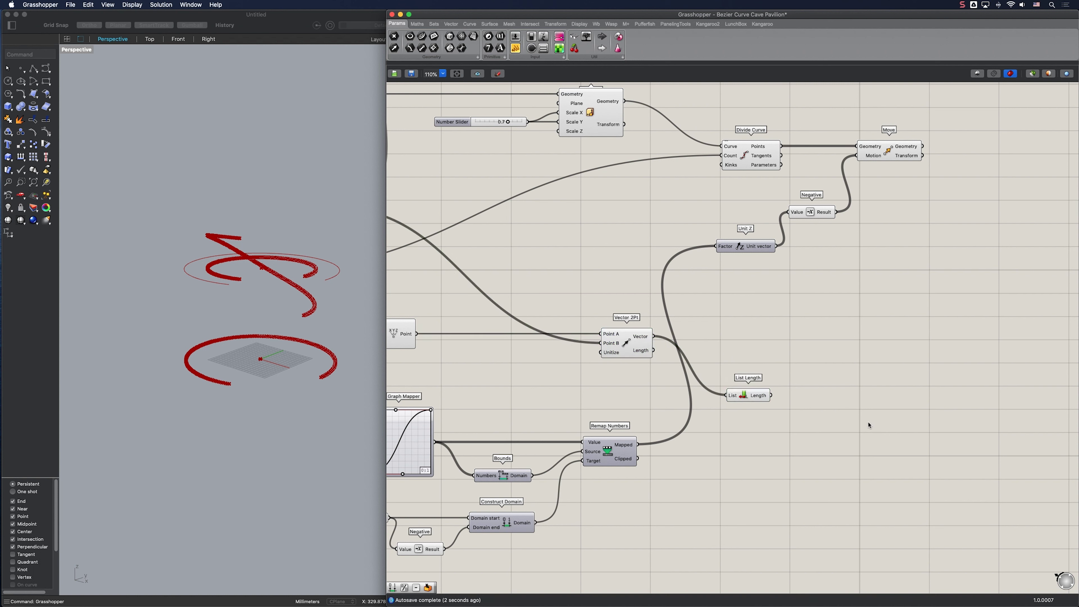
# Add a Subtraction component beside List Length.
pyautogui.doubleClick(831, 412)
pyautogui.write('-')
pyautogui.press('Return')
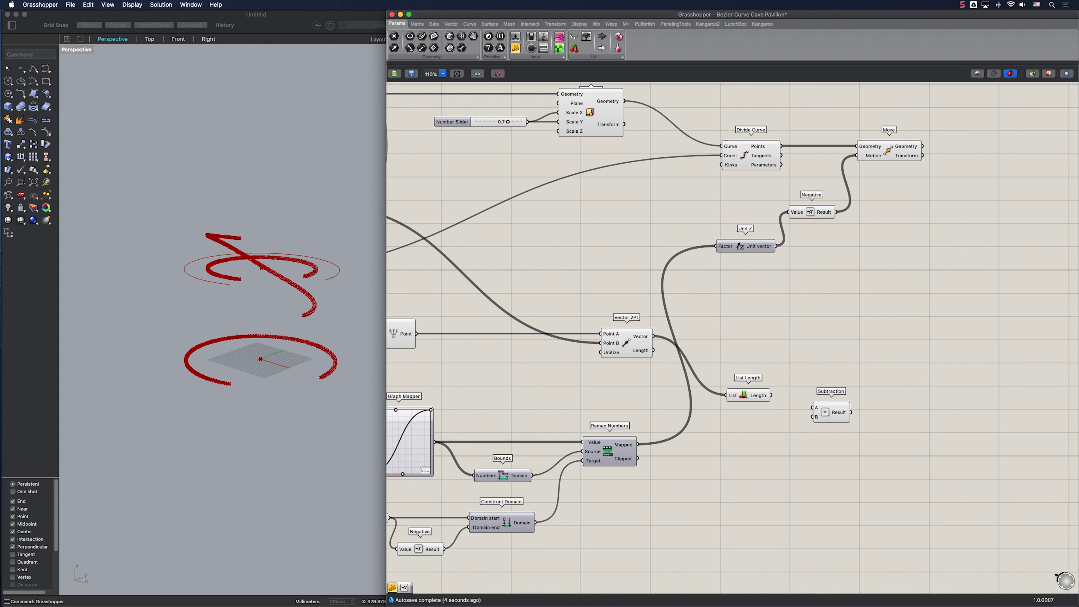
# Add a Panel containing 1 to Subtraction input B, connect List Length to input A, and move Subtraction closer to List Length.
pyautogui.doubleClick(793, 430)
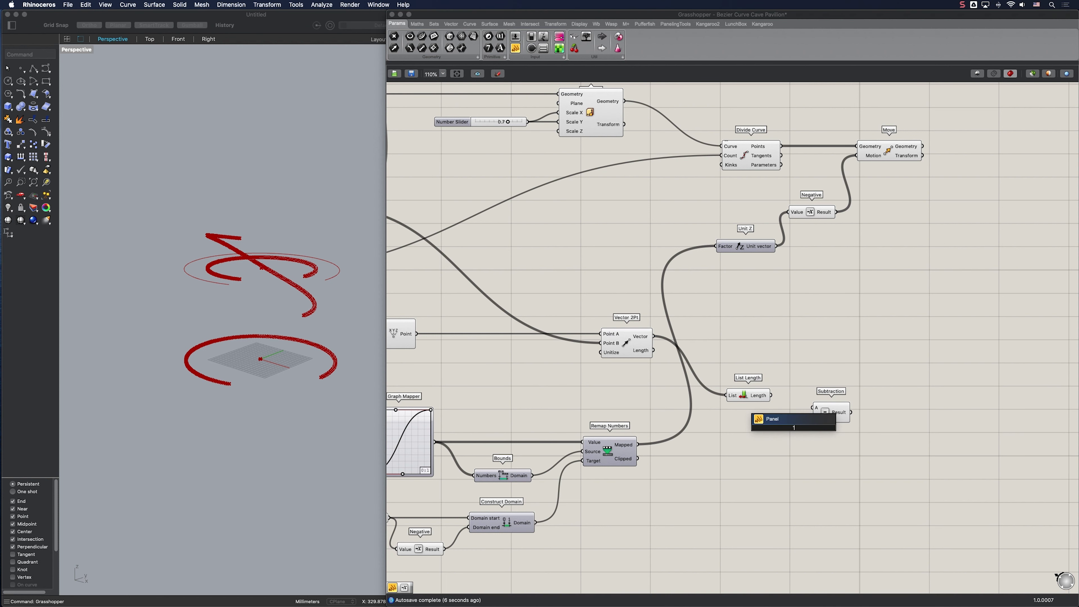
pyautogui.press('Return')
pyautogui.moveTo(802, 428); pyautogui.dragTo(819, 402)
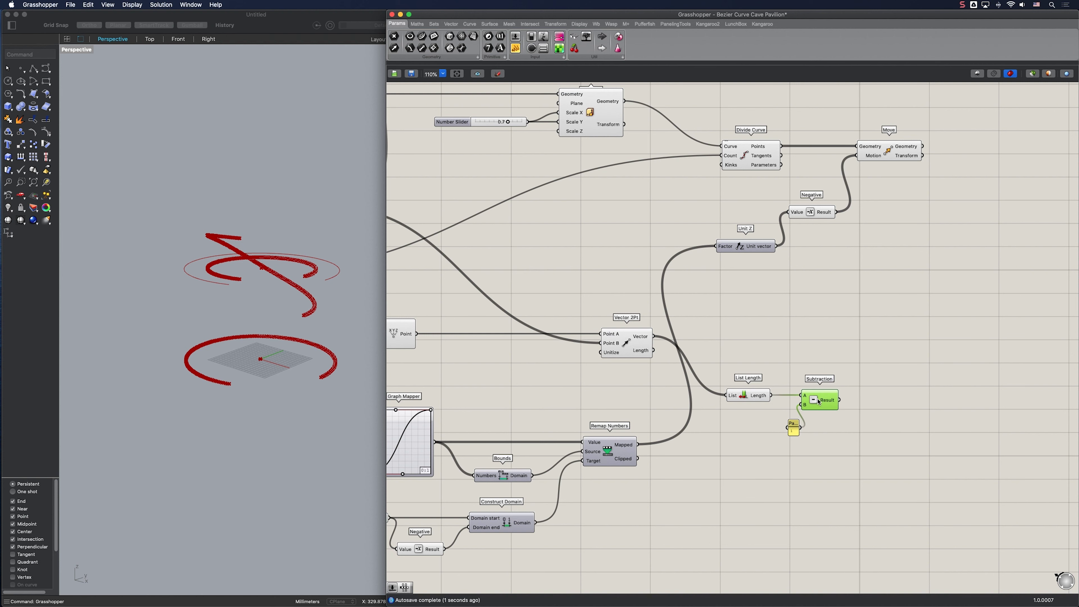
# Duplicate the Range, Graph Mapper, Bounds, Construct Domain and Remap Numbers group with its slider and Negative, placing the copy beside Subtraction.
pyautogui.scroll(-3, 621, 476)
pyautogui.moveTo(622, 477); pyautogui.dragTo(798, 441, button='right')
pyautogui.moveTo(785, 528); pyautogui.dragTo(538, 377)
pyautogui.press('super+c')
pyautogui.scroll(-1, 612, 395)
pyautogui.moveTo(612, 396); pyautogui.dragTo(487, 378, button='right')
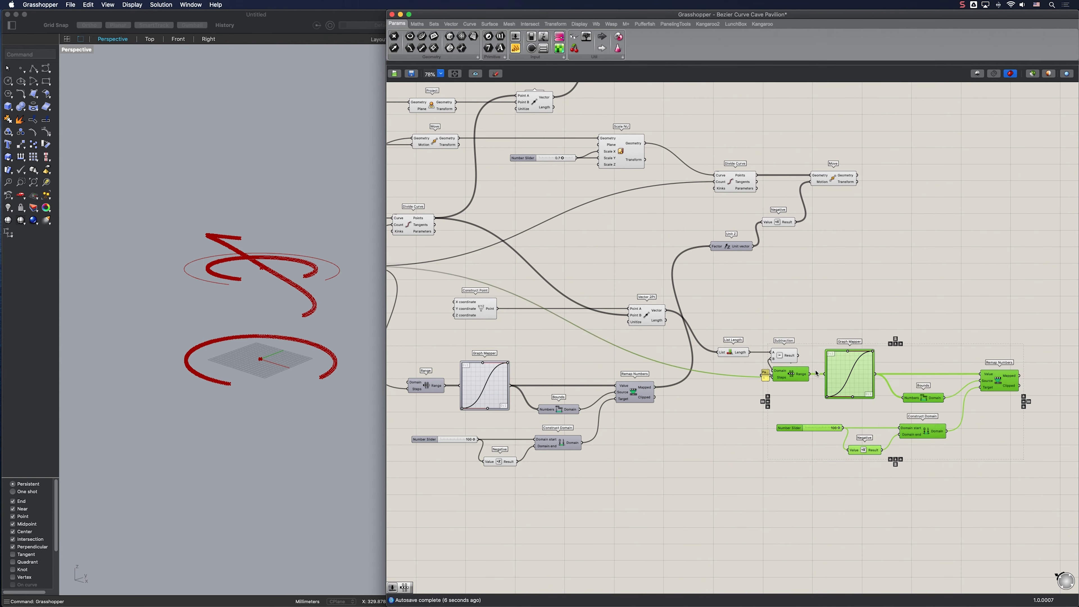
pyautogui.keyDown('alt'); pyautogui.moveTo(431, 387); pyautogui.dragTo(807, 376); pyautogui.keyUp('alt')
# Connect the Subtraction Result to the copied Range's Steps input and set the copied Graph Mapper's graph type to Linear.
pyautogui.moveTo(896, 408); pyautogui.dragTo(734, 395, button='right')
pyautogui.scroll(1, 735, 396)
pyautogui.click(736, 393)
pyautogui.click(734, 366)
pyautogui.rightClick(736, 369)
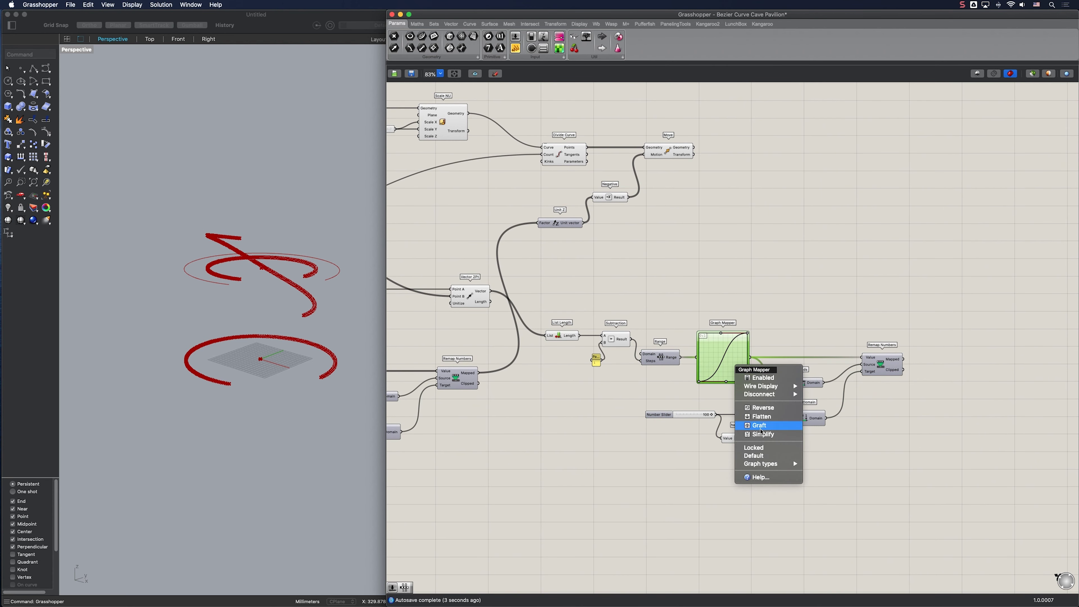
pyautogui.moveTo(779, 464)
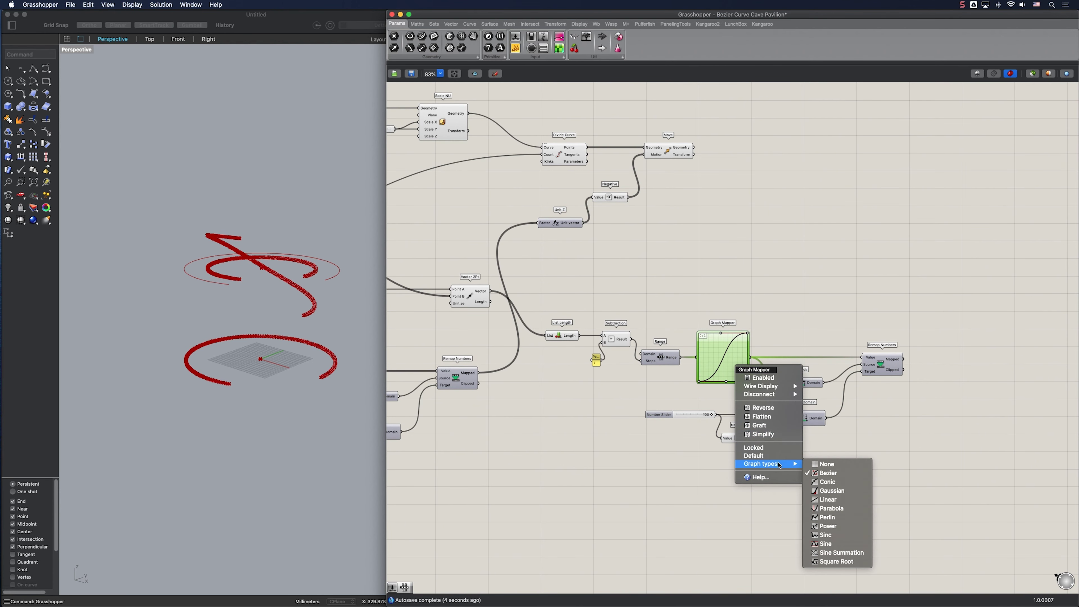
pyautogui.click(828, 499)
# Replace the copied number slider and Negative with a 50 slider for Domain start and a 300 slider for Domain end.
pyautogui.moveTo(743, 453); pyautogui.dragTo(637, 407)
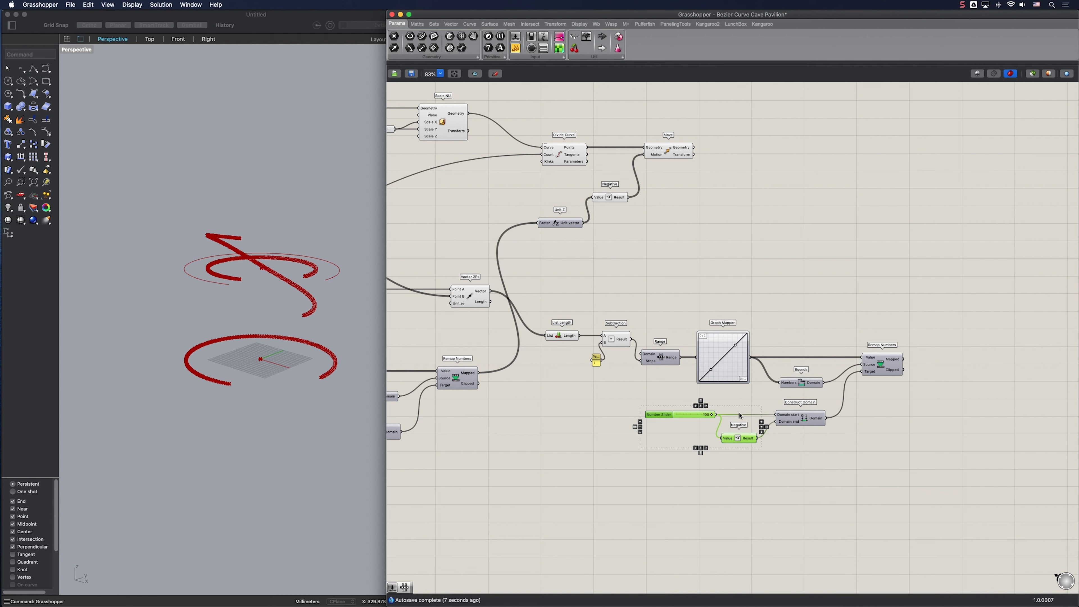
pyautogui.press('Delete')
pyautogui.scroll(1, 730, 421)
pyautogui.doubleClick(727, 417)
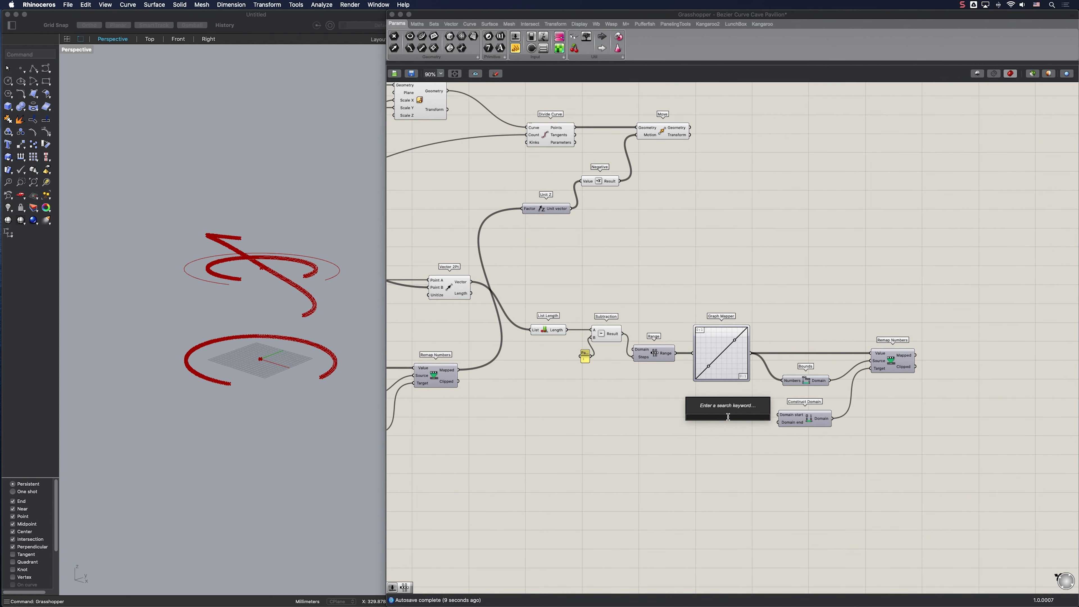
pyautogui.write('50')
pyautogui.press('Return')
pyautogui.doubleClick(739, 436)
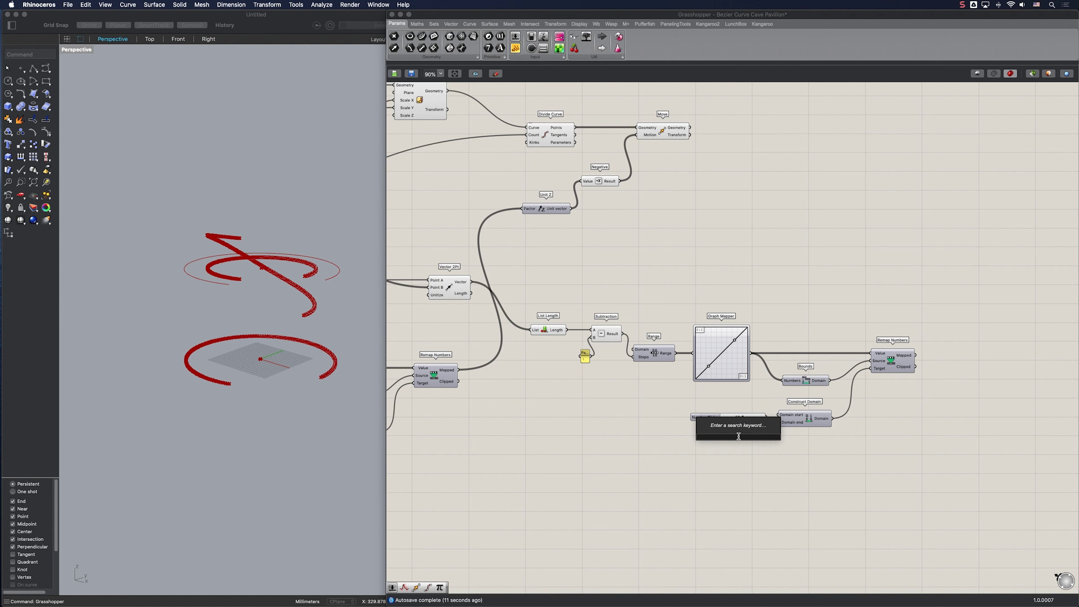
pyautogui.write('300')
pyautogui.press('Return')
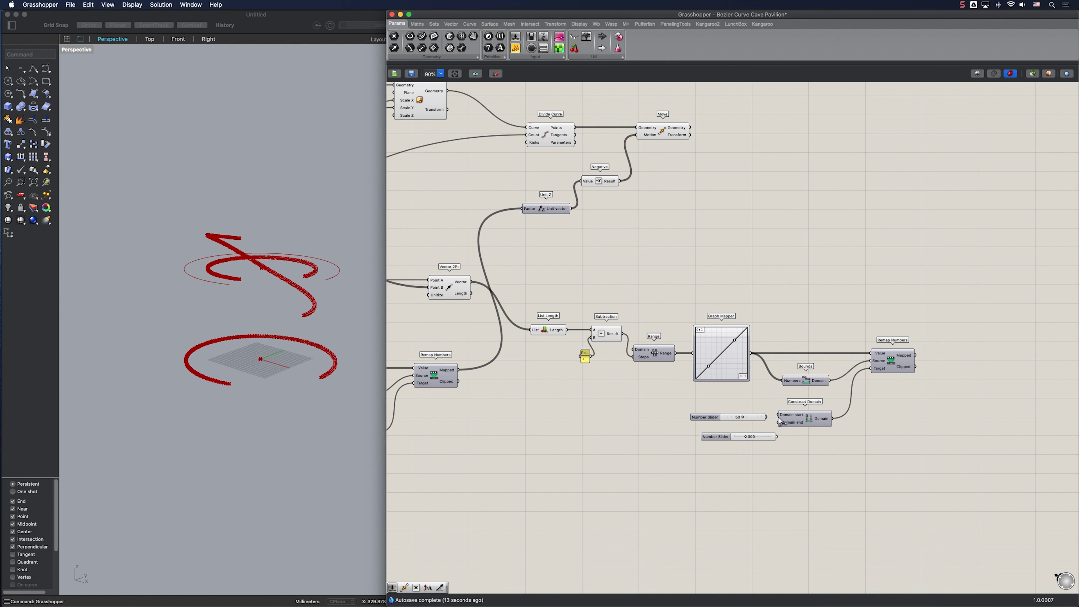
pyautogui.moveTo(766, 417)
pyautogui.mouseDown()
pyautogui.moveTo(777, 422)
pyautogui.moveTo(760, 416)
pyautogui.moveTo(758, 433)
pyautogui.mouseUp()
# Add a Multiplication component and connect the copied Remap Numbers' Mapped output to its B input, positioning it slightly above.
pyautogui.moveTo(873, 362); pyautogui.dragTo(858, 372, button='right')
pyautogui.doubleClick(959, 335)
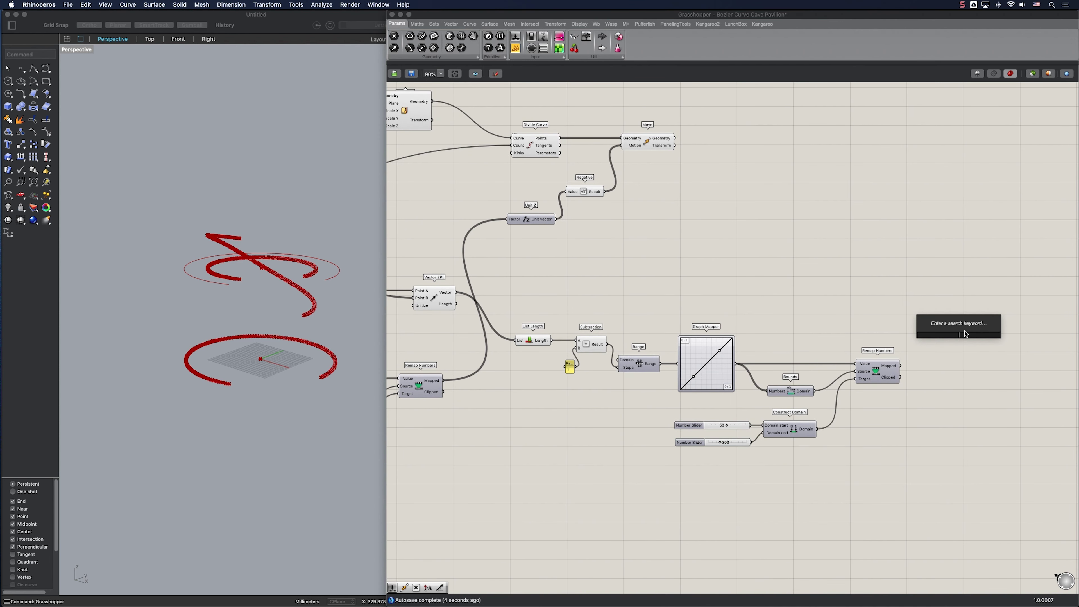
pyautogui.write('*')
pyautogui.press('Return')
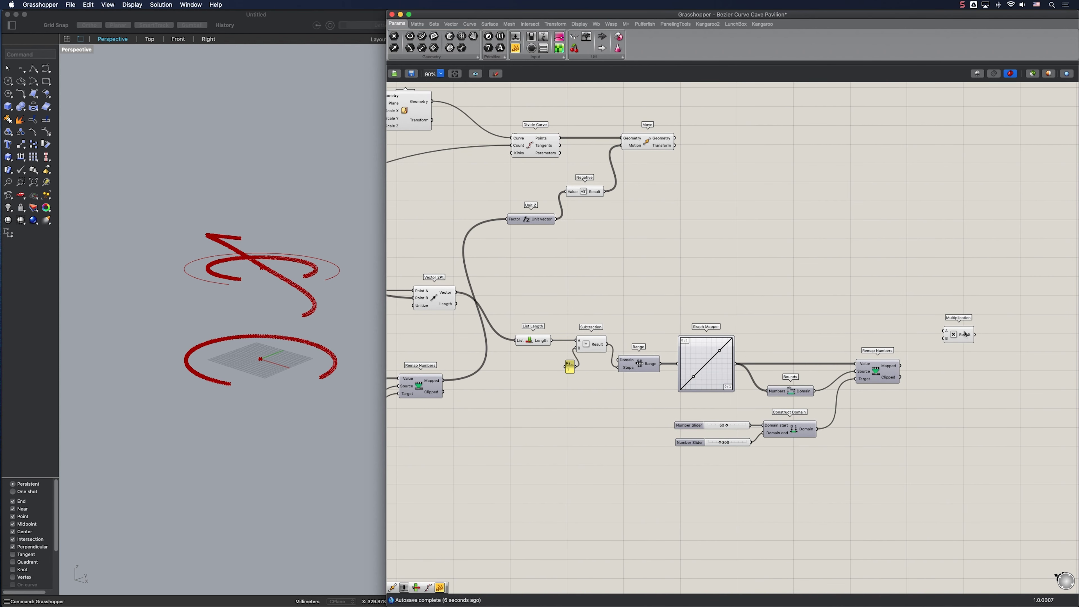
pyautogui.moveTo(907, 368); pyautogui.dragTo(901, 365)
pyautogui.moveTo(958, 335); pyautogui.dragTo(963, 322)
# Add an Amplitude component feeding Multiplication input A, with a number slider of 2 on its Amplitude input.
pyautogui.doubleClick(872, 328)
pyautogui.write('amplitu')
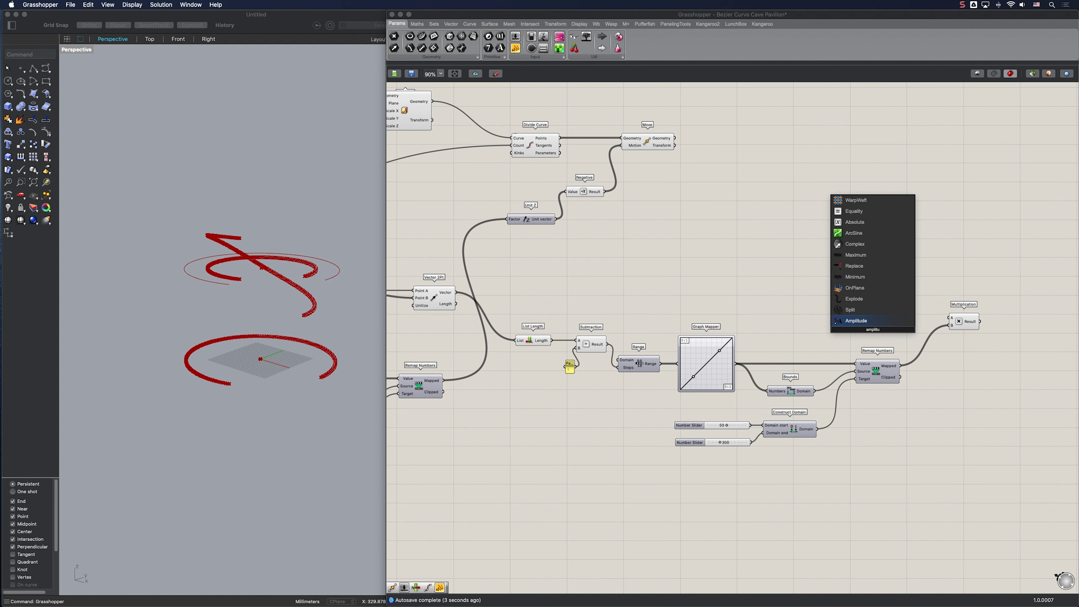
pyautogui.press('Return')
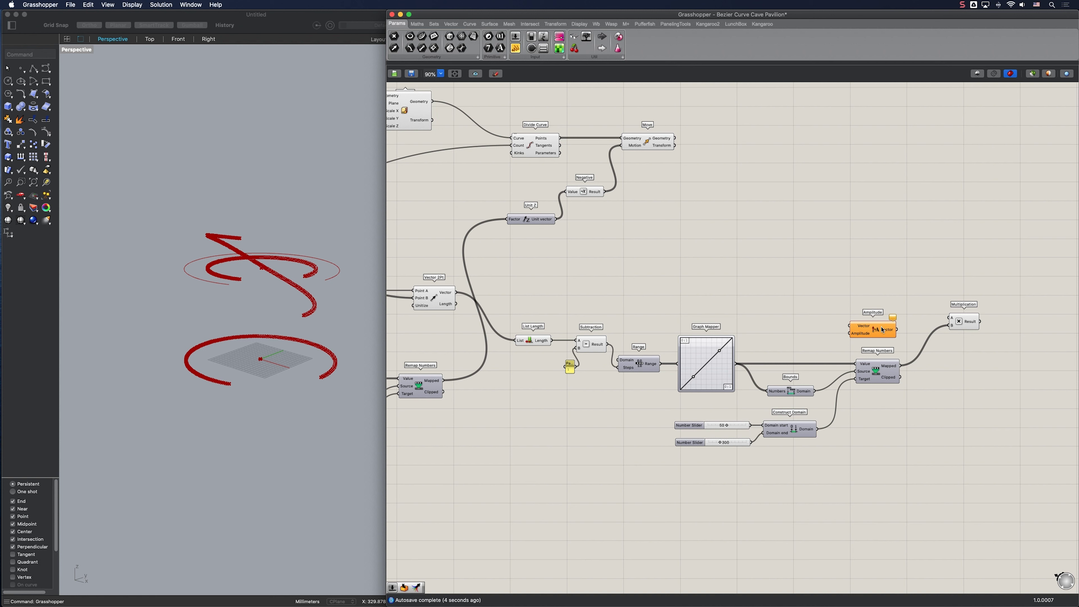
pyautogui.moveTo(945, 318); pyautogui.dragTo(858, 333)
pyautogui.doubleClick(842, 333)
pyautogui.write('2')
pyautogui.press('Return')
# Connect the Vector 2Pt Vector output to Amplitude's Vector input, then move the new component group and Unit Z down to clear space.
pyautogui.moveTo(744, 319); pyautogui.dragTo(811, 326, button='right')
pyautogui.moveTo(526, 299); pyautogui.dragTo(934, 321)
pyautogui.moveTo(1040, 461); pyautogui.dragTo(591, 306)
pyautogui.moveTo(660, 354); pyautogui.dragTo(660, 379)
pyautogui.click(662, 315)
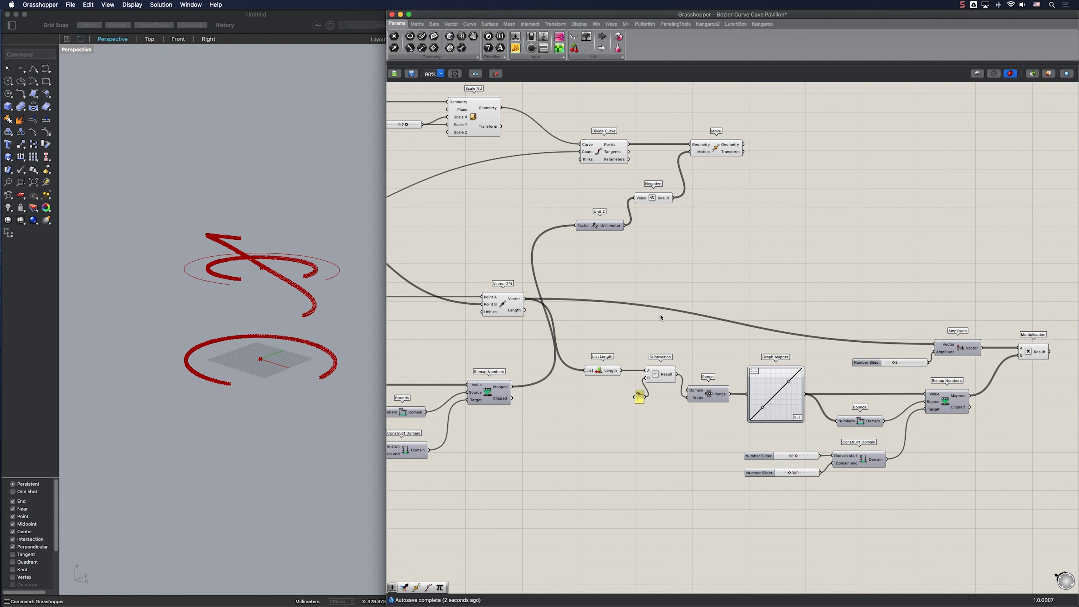
pyautogui.moveTo(603, 230); pyautogui.dragTo(619, 241)
pyautogui.click(754, 284)
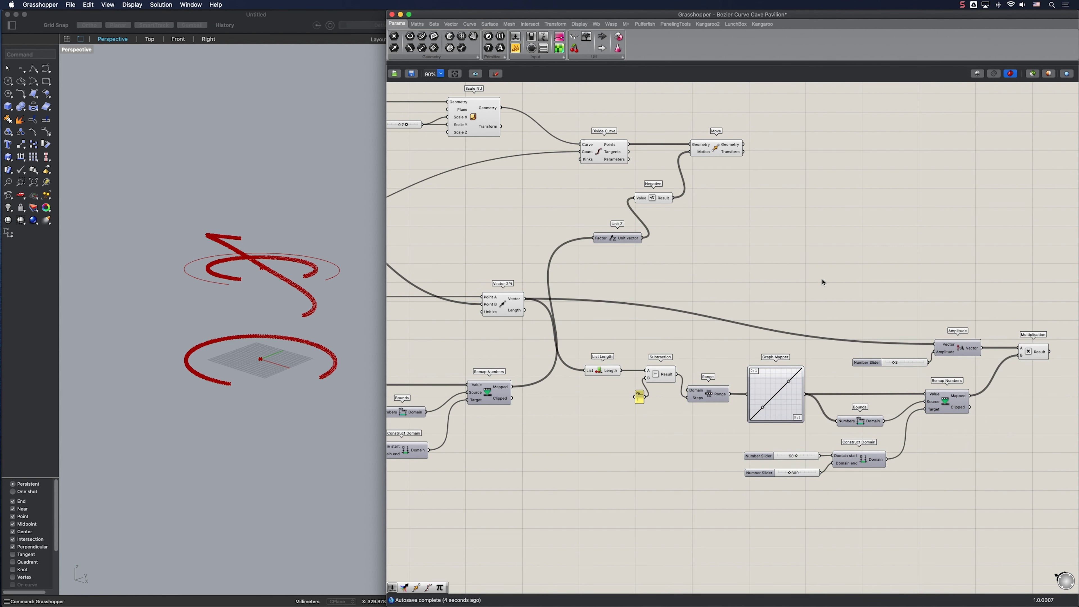
# Add a Move component above Multiplication and connect the Multiplication Result to its Motion input.
pyautogui.hscroll(5, 739, 265)
pyautogui.doubleClick(955, 227)
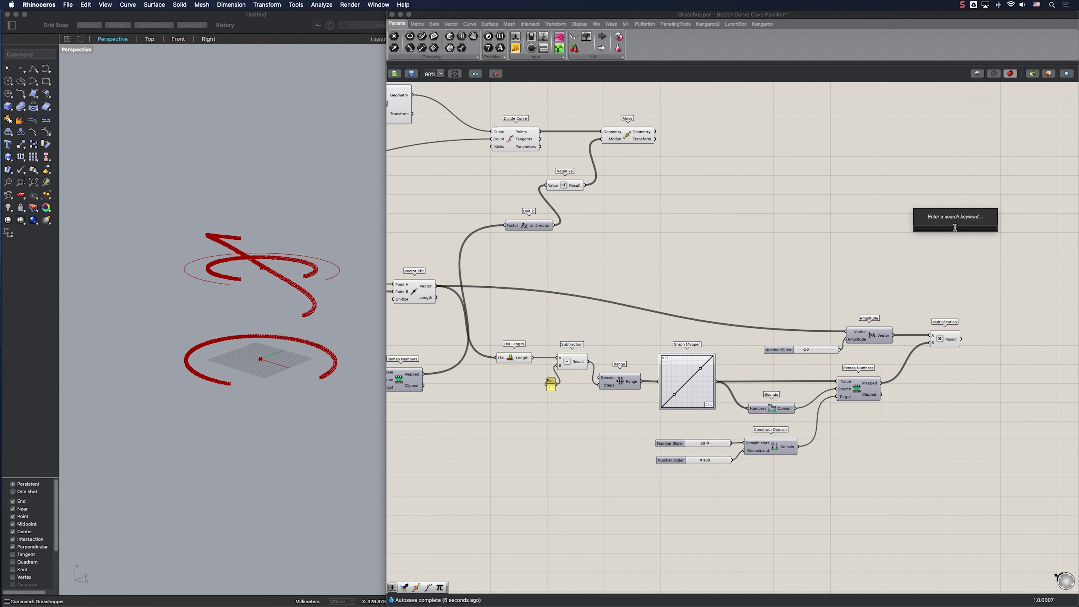
pyautogui.write('move')
pyautogui.press('Return')
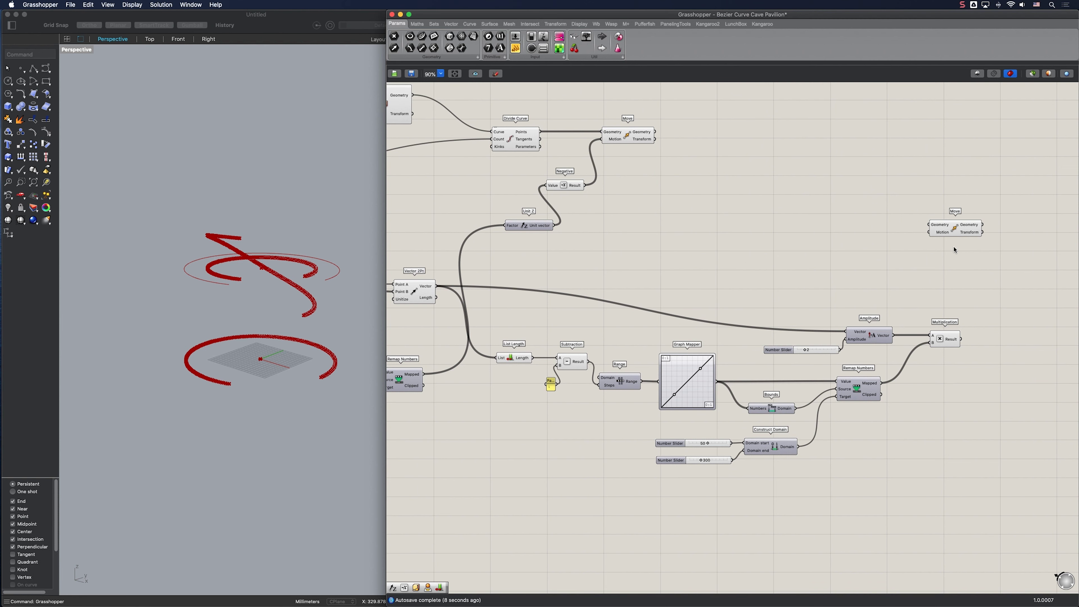
pyautogui.moveTo(961, 339); pyautogui.dragTo(929, 232)
# Connect the Points output of the base arc's Divide Curve to the new Move component's Geometry input.
pyautogui.scroll(-3, 918, 237)
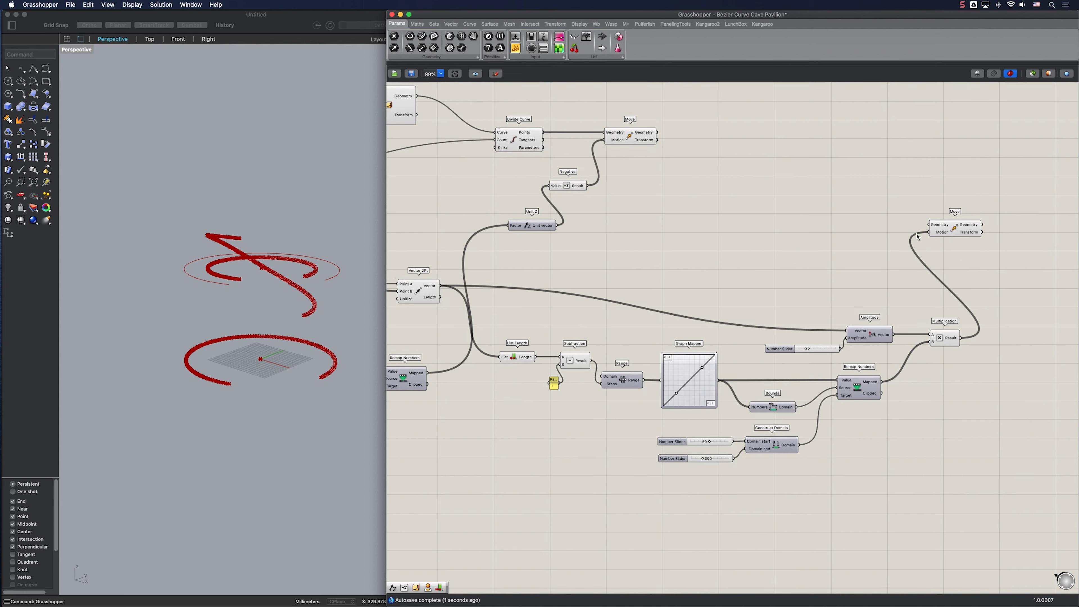
pyautogui.moveTo(862, 246); pyautogui.dragTo(961, 250, button='right')
pyautogui.scroll(-1, 863, 261)
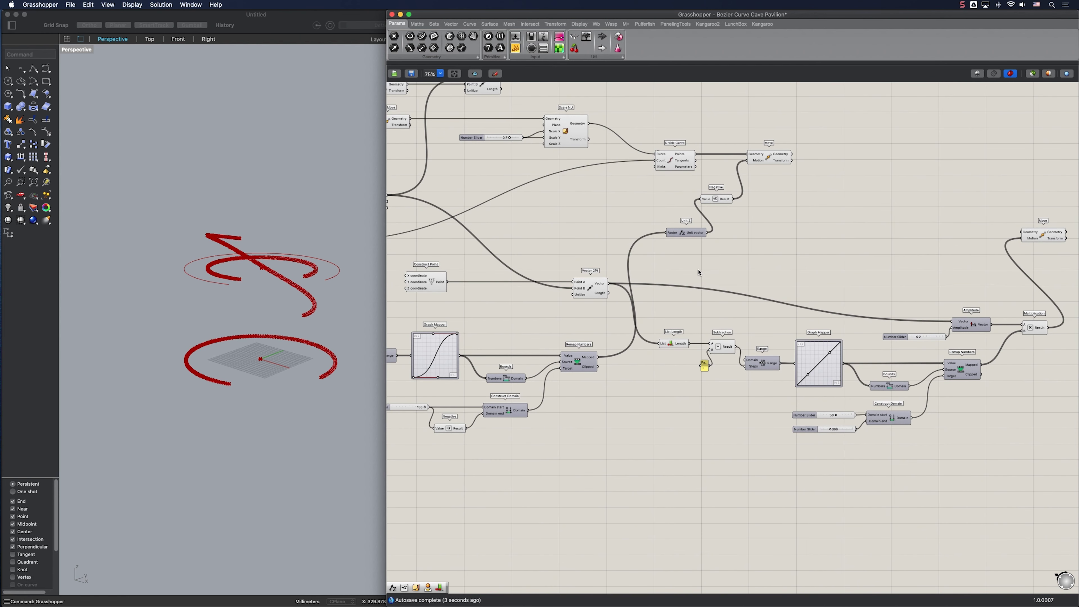
pyautogui.hscroll(-3, 699, 272)
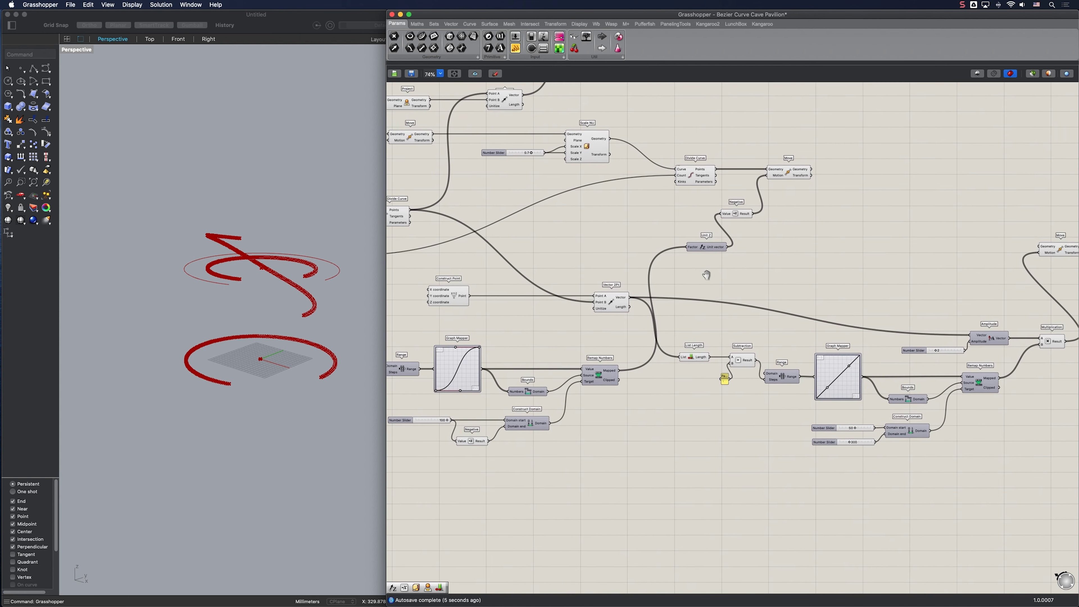
pyautogui.moveTo(706, 275); pyautogui.dragTo(691, 267, button='right')
pyautogui.moveTo(397, 205); pyautogui.dragTo(420, 212, button='right')
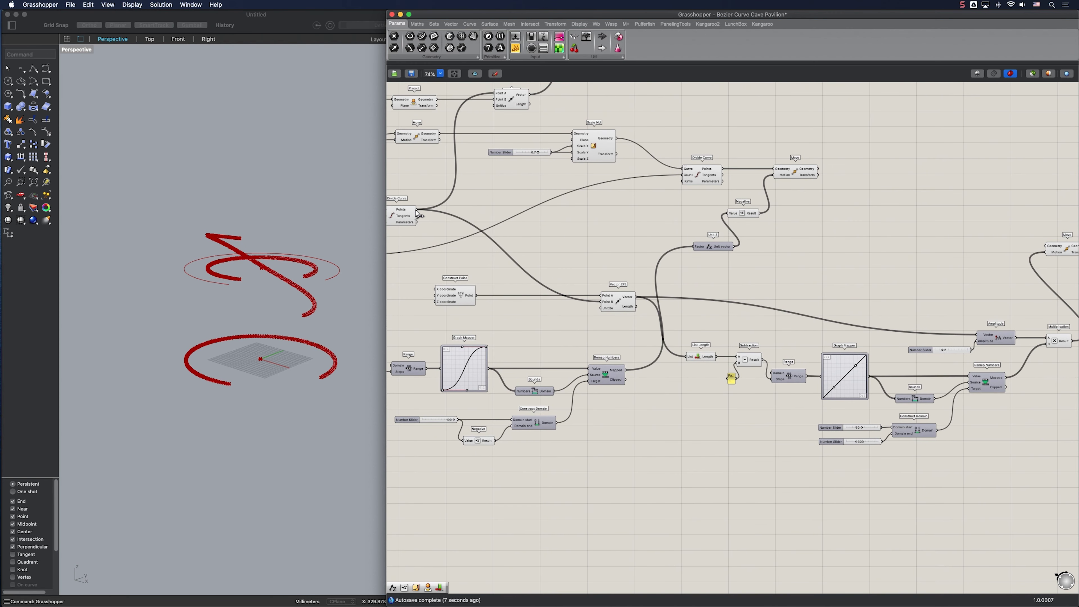
pyautogui.moveTo(418, 214); pyautogui.dragTo(1048, 262)
pyautogui.scroll(-2, 295, 361)
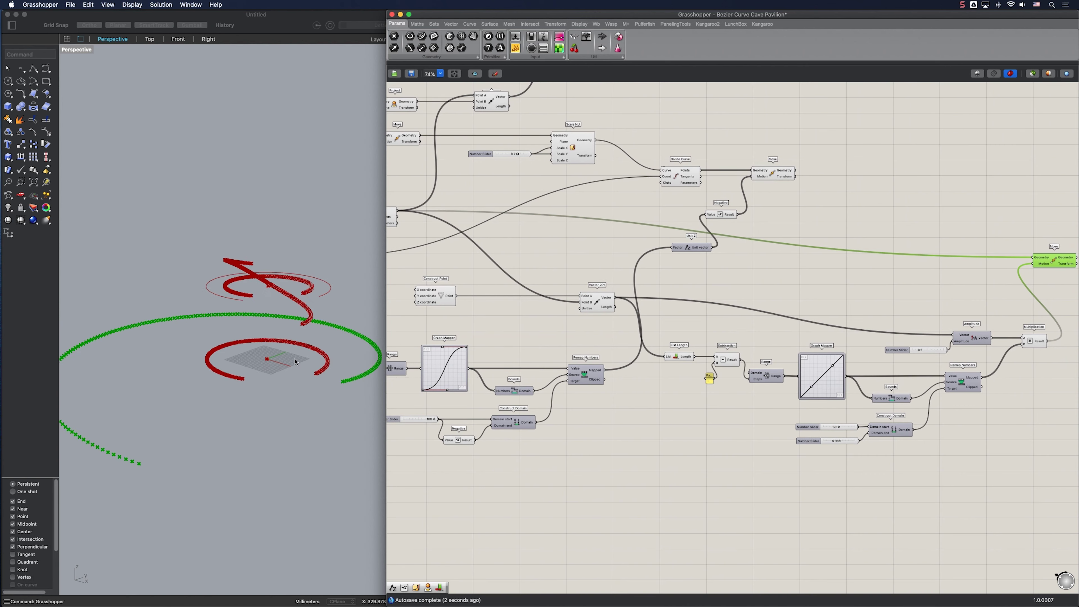
# Turn off the preview of all components except the two Move components that output the shifted points.
pyautogui.scroll(-2, 294, 361)
pyautogui.scroll(-2, 1043, 453)
pyautogui.moveTo(1040, 470); pyautogui.dragTo(395, 130)
pyautogui.keyDown('ctrl'); pyautogui.click(843, 240); pyautogui.keyUp('ctrl')
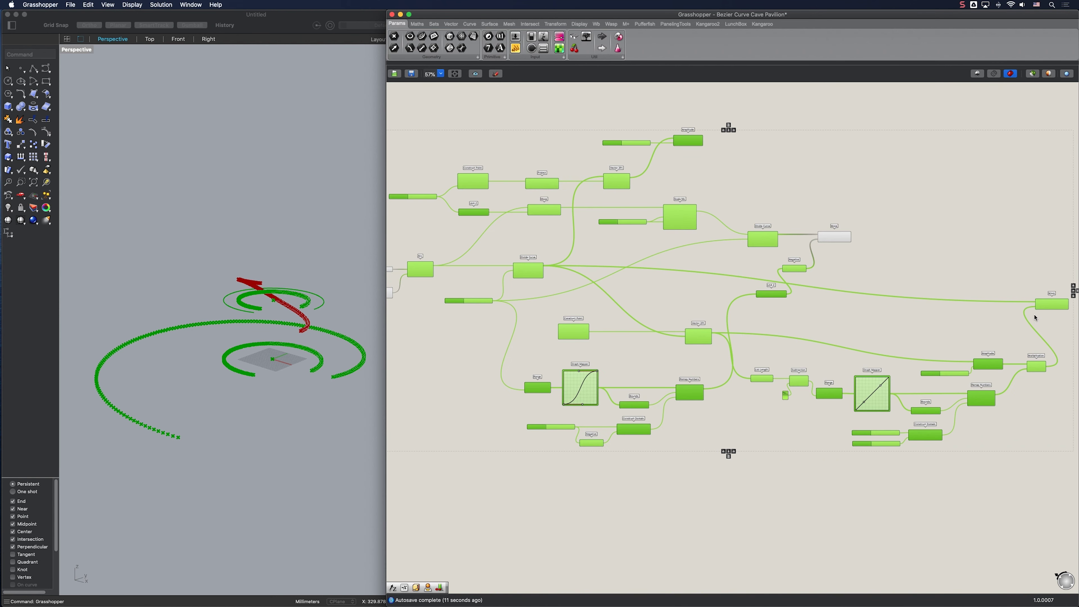
pyautogui.keyDown('ctrl'); pyautogui.click(1047, 308); pyautogui.keyUp('ctrl')
pyautogui.middleClick(795, 272)
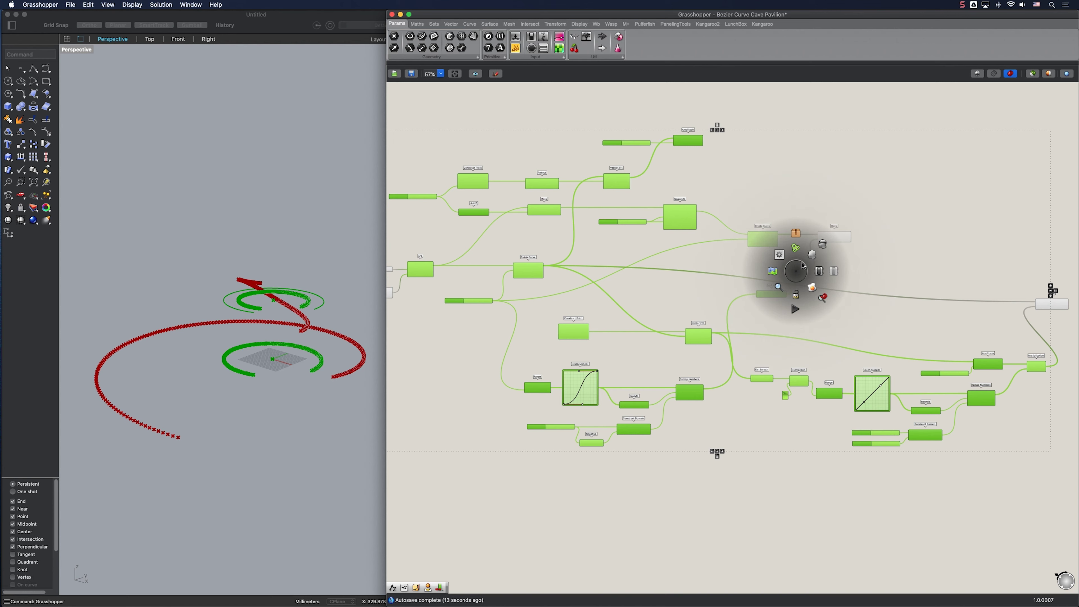
pyautogui.click(821, 244)
pyautogui.scroll(1, 885, 273)
pyautogui.click(886, 277)
# Add a Scale NU component above the new Move and connect the base Divide Curve's Points to its Geometry input.
pyautogui.moveTo(309, 305)
pyautogui.mouseDown(button='right')
pyautogui.moveTo(311, 292)
pyautogui.moveTo(296, 297)
pyautogui.mouseUp(button='right')
pyautogui.moveTo(803, 289); pyautogui.dragTo(670, 265, button='right')
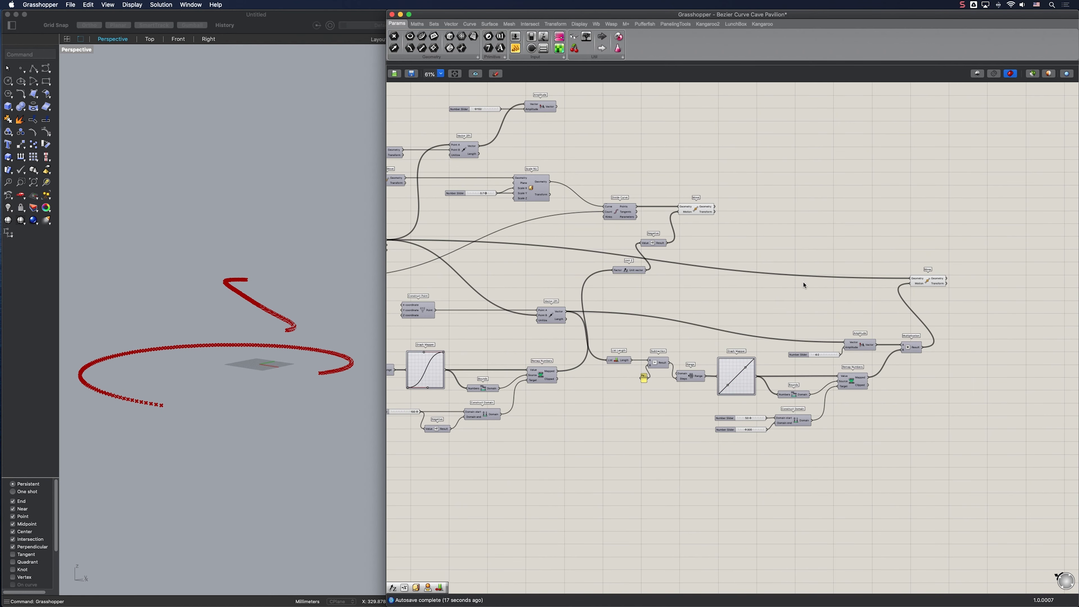
pyautogui.scroll(1, 840, 279)
pyautogui.doubleClick(853, 246)
pyautogui.write('scale')
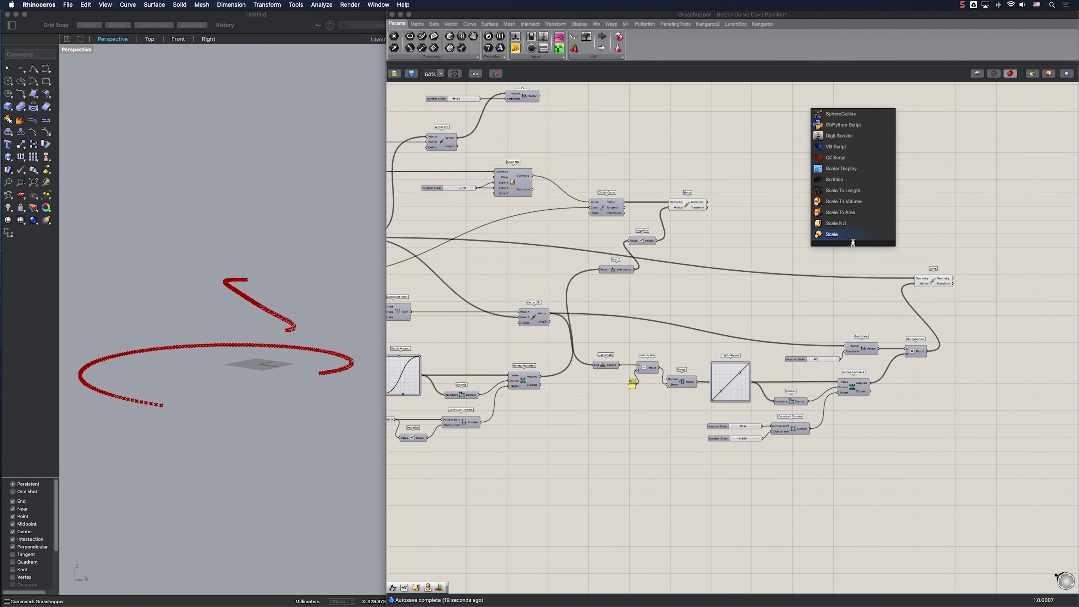
pyautogui.click(837, 237)
pyautogui.moveTo(821, 251); pyautogui.dragTo(894, 248, button='right')
pyautogui.moveTo(470, 239); pyautogui.dragTo(968, 245)
pyautogui.moveTo(968, 245); pyautogui.dragTo(1004, 232)
# Add a 0.3 number slider and connect it to the Scale X and Scale Y inputs of the new Scale NU.
pyautogui.scroll(4, 999, 237)
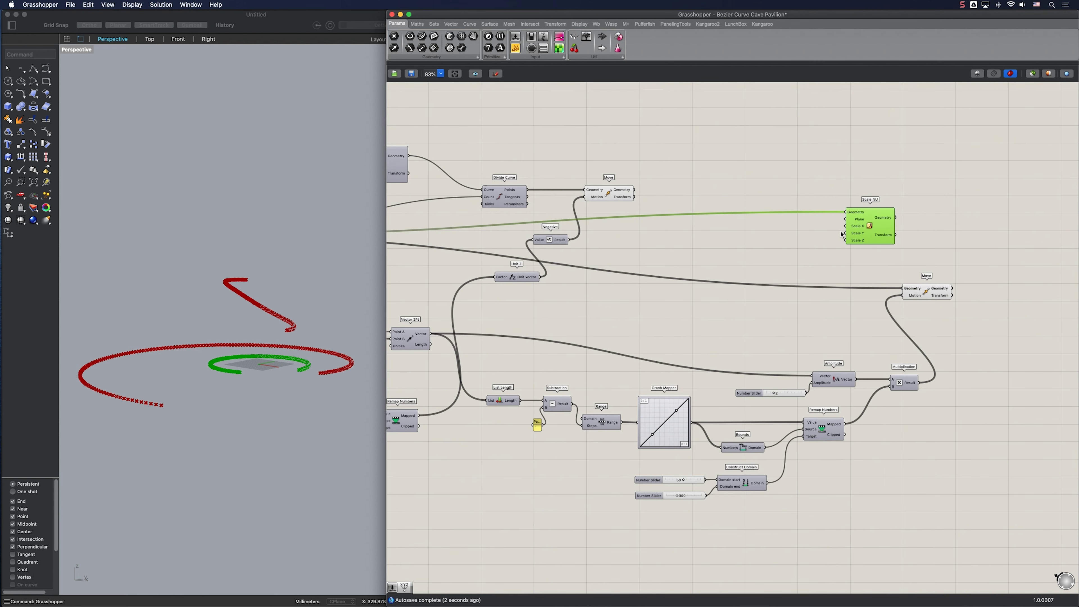
pyautogui.doubleClick(818, 232)
pyautogui.write('0.3')
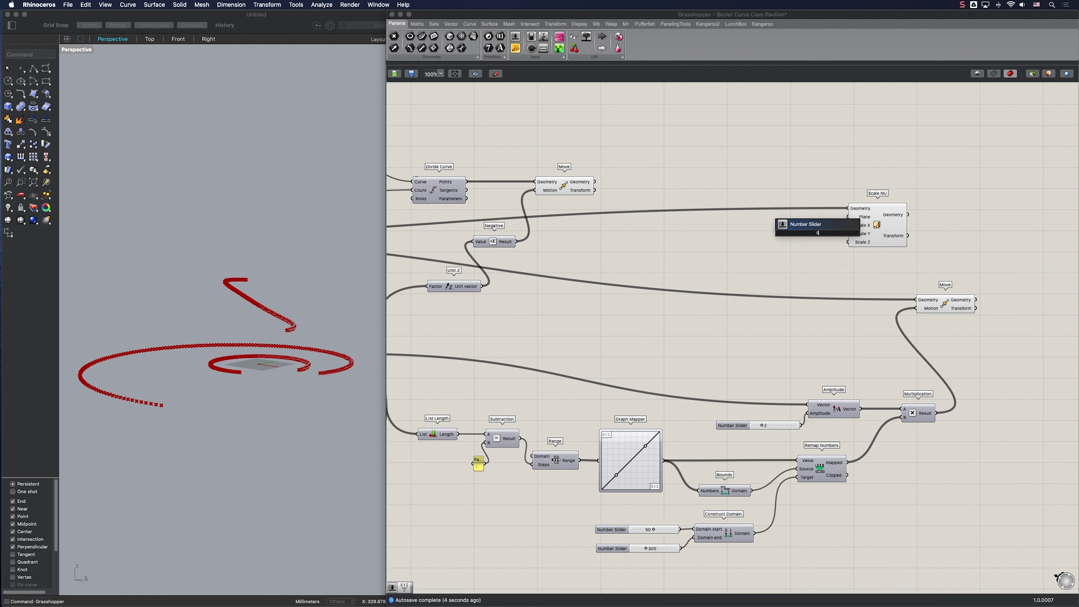
pyautogui.press('Return')
pyautogui.moveTo(842, 237); pyautogui.dragTo(816, 236)
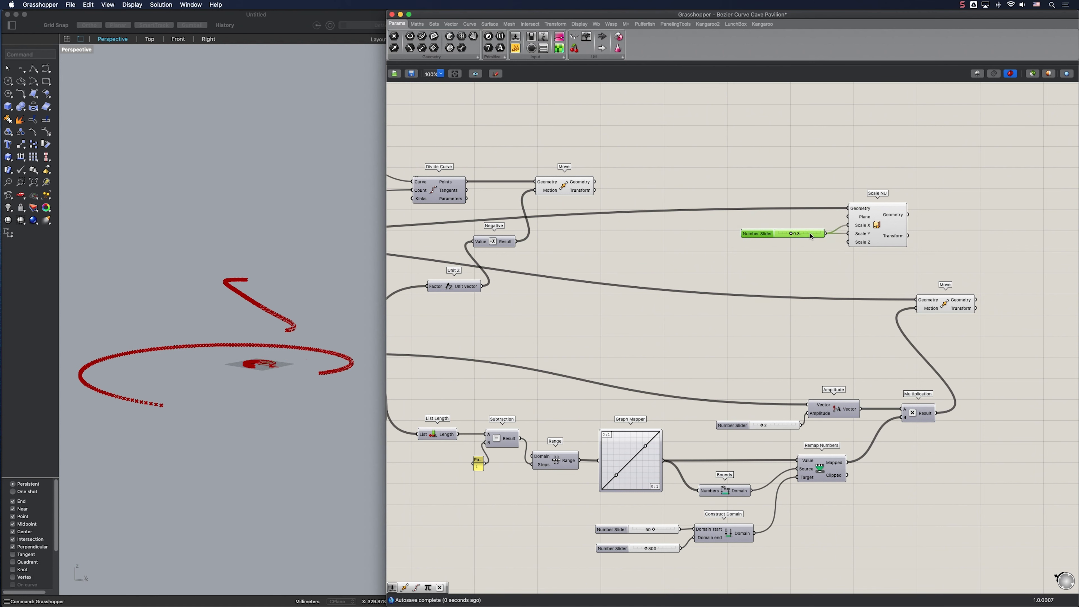
pyautogui.click(881, 233)
pyautogui.moveTo(288, 326); pyautogui.dragTo(287, 340, button='right')
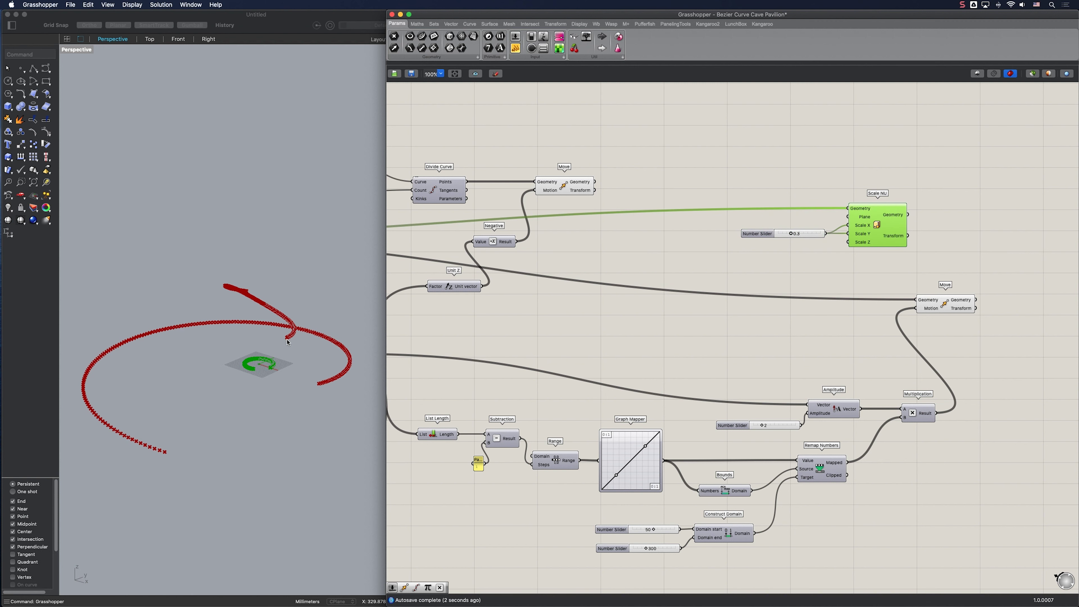
# Add a Line component with Scale NU's Geometry as Start Point and the upper Move's Geometry as End Point, shifting it aside.
pyautogui.moveTo(770, 242); pyautogui.dragTo(768, 281, button='right')
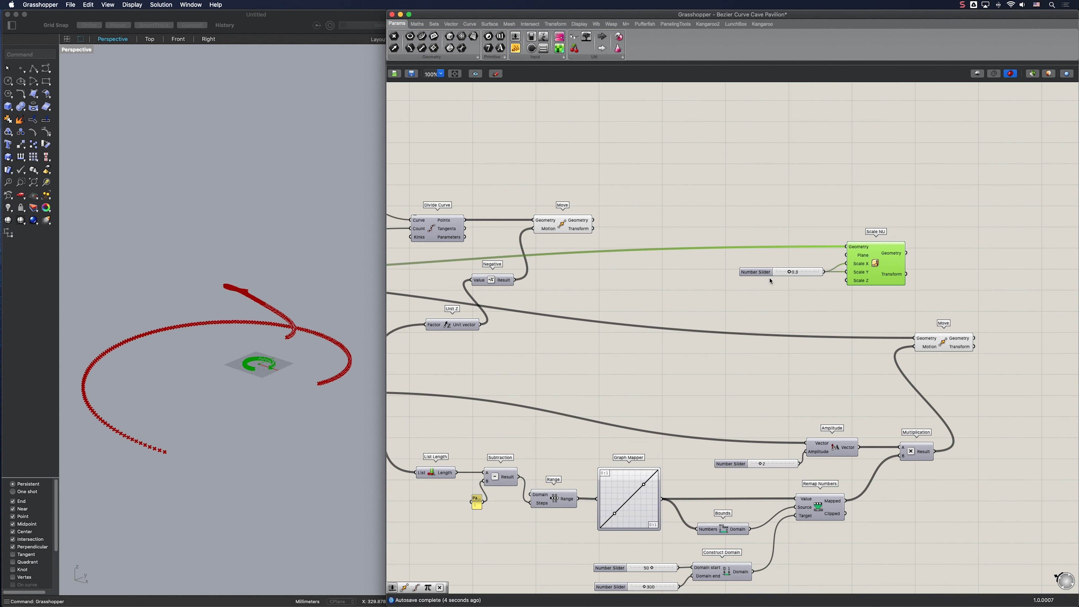
pyautogui.doubleClick(982, 194)
pyautogui.write('line')
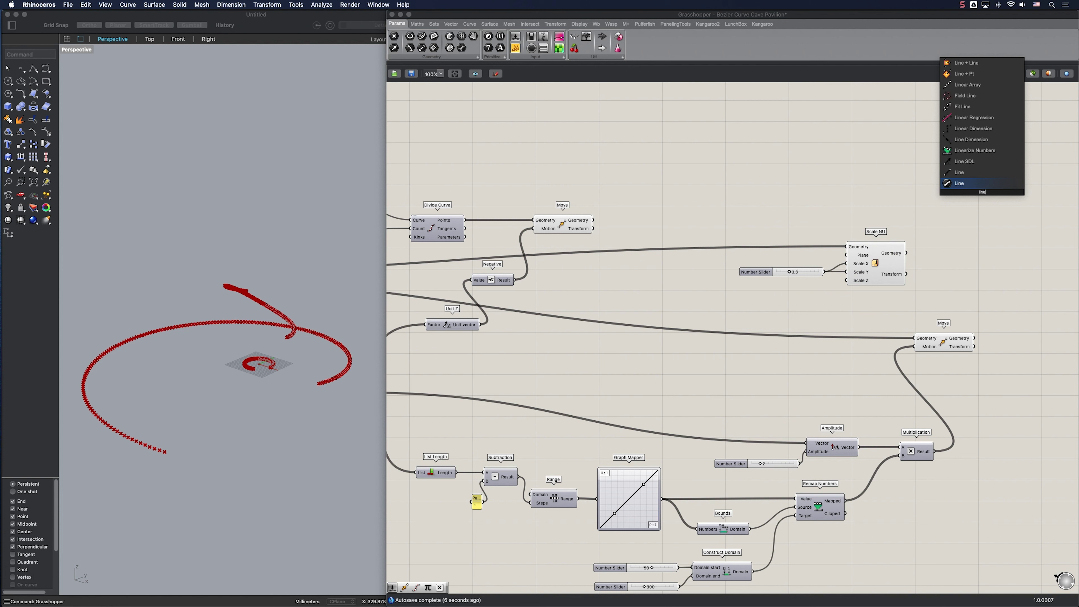
pyautogui.press('Up')
pyautogui.press('Return')
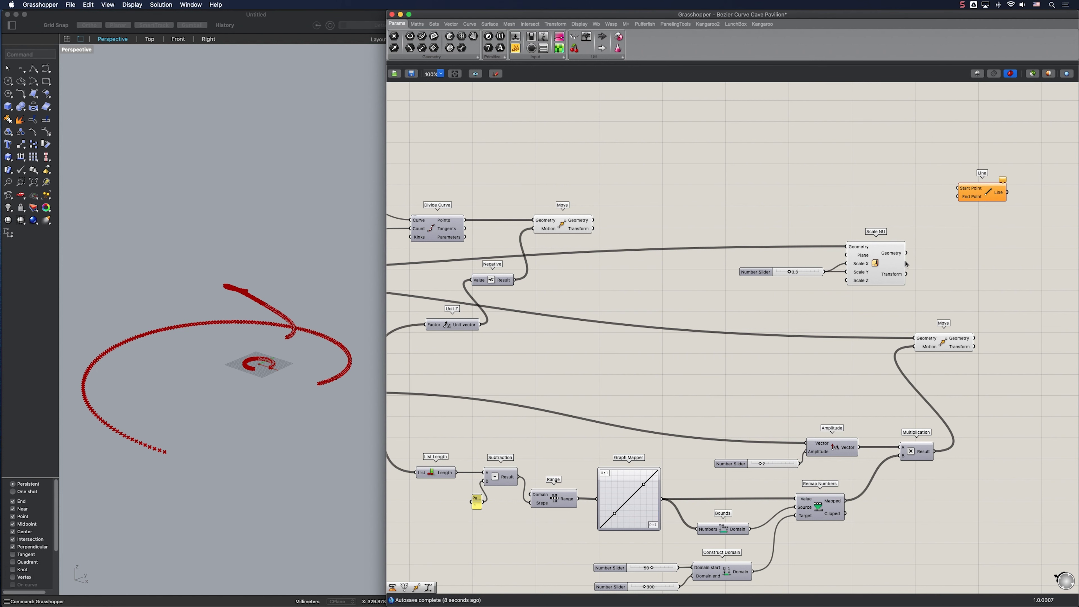
pyautogui.moveTo(906, 253); pyautogui.dragTo(958, 189)
pyautogui.moveTo(855, 207); pyautogui.dragTo(593, 219)
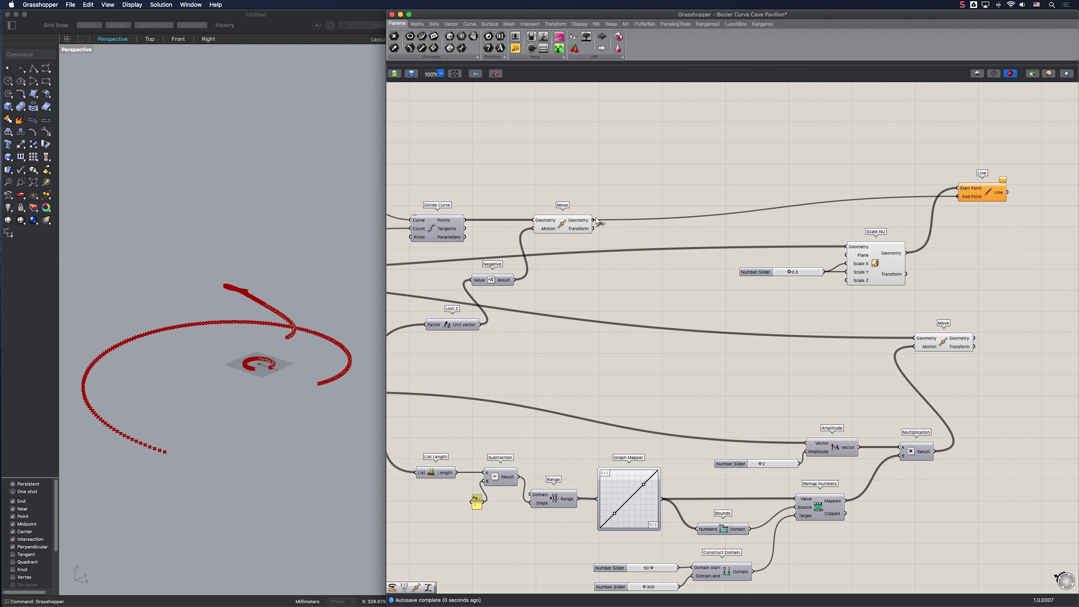
pyautogui.moveTo(994, 186); pyautogui.dragTo(1010, 189)
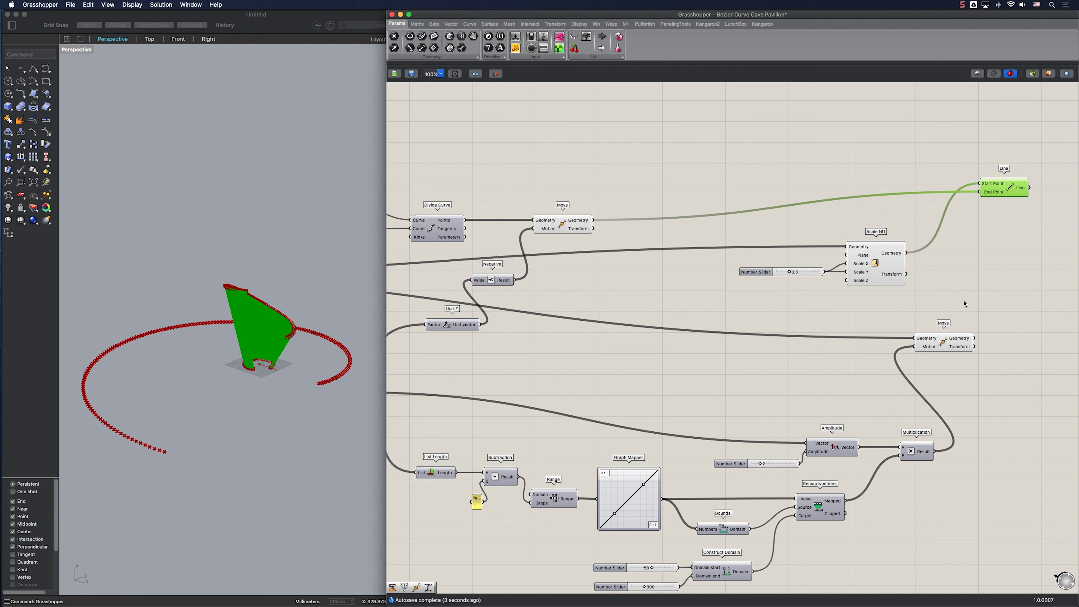
# Add a Bezier Span component in the empty canvas area above the Line component.
pyautogui.moveTo(907, 180); pyautogui.dragTo(864, 354, button='right')
pyautogui.doubleClick(929, 247)
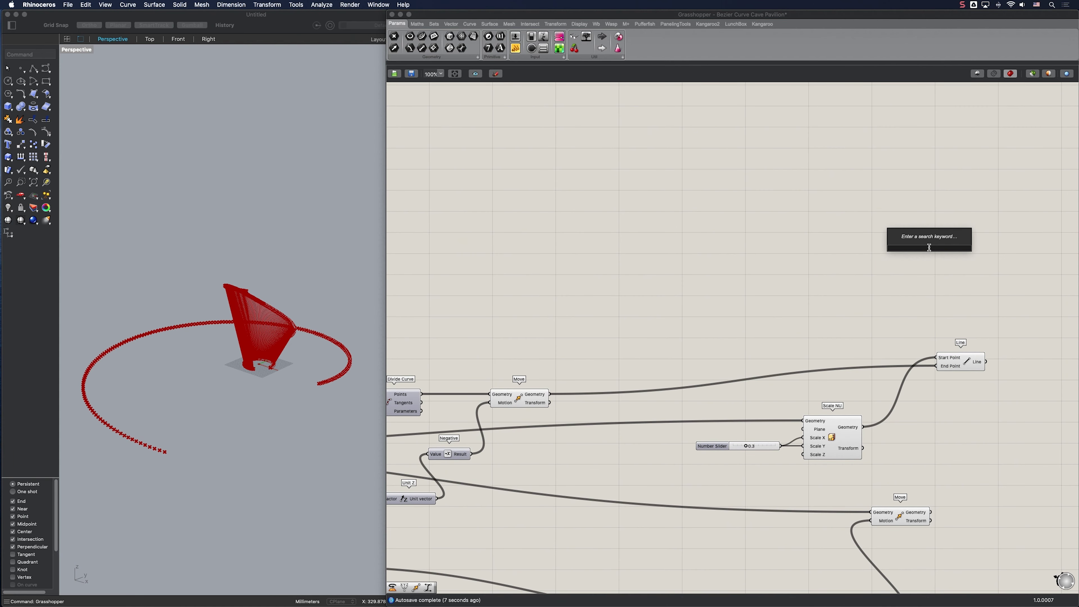
pyautogui.write('bezier')
pyautogui.press('Return')
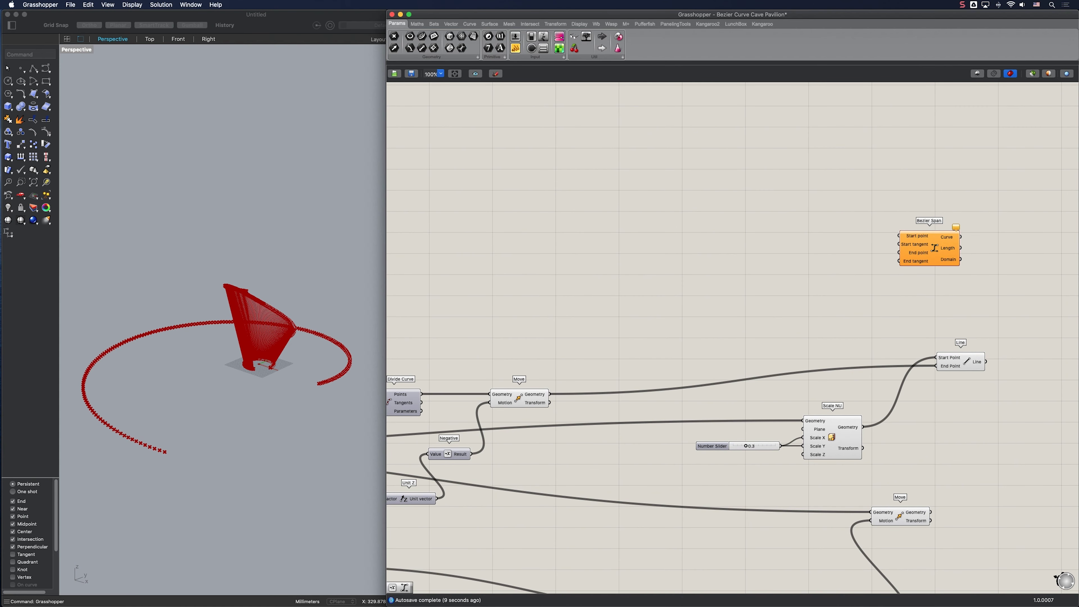
pyautogui.moveTo(916, 249); pyautogui.dragTo(921, 245)
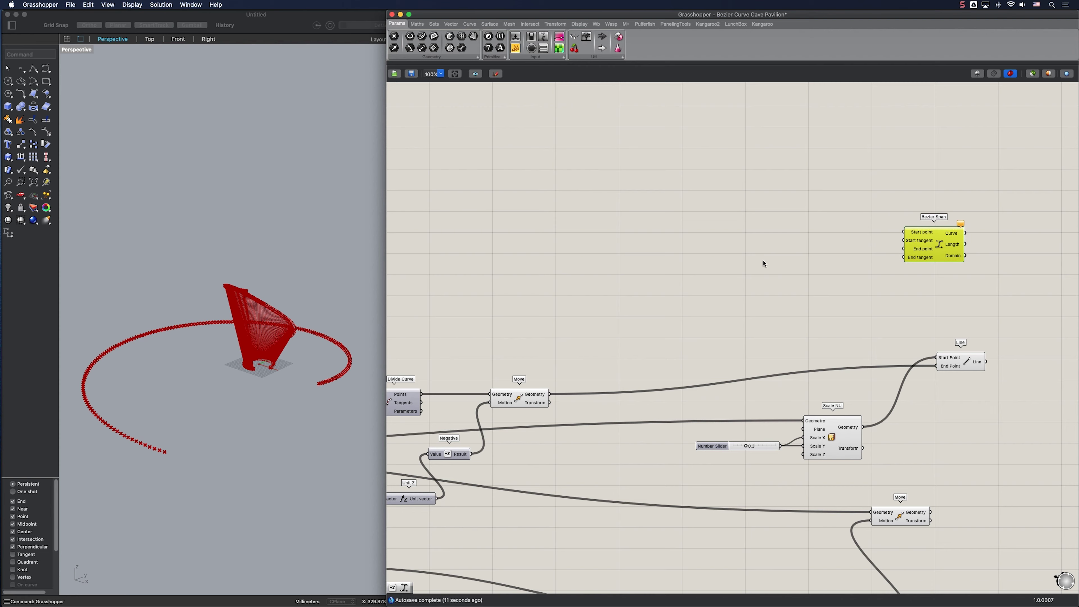
# Shift the upper Amplitude component closer to the Bezier Span component.
pyautogui.scroll(-1, 760, 262)
pyautogui.moveTo(638, 275); pyautogui.dragTo(781, 258, button='right')
pyautogui.moveTo(420, 202); pyautogui.dragTo(605, 221)
pyautogui.click(727, 239)
pyautogui.moveTo(695, 222); pyautogui.dragTo(577, 204, button='right')
# Add a Negative component fed by the upper Amplitude's Vector, connecting its Result to Bezier Span's Start tangent and the Vector directly to End tangent.
pyautogui.doubleClick(671, 215)
pyautogui.write('neg')
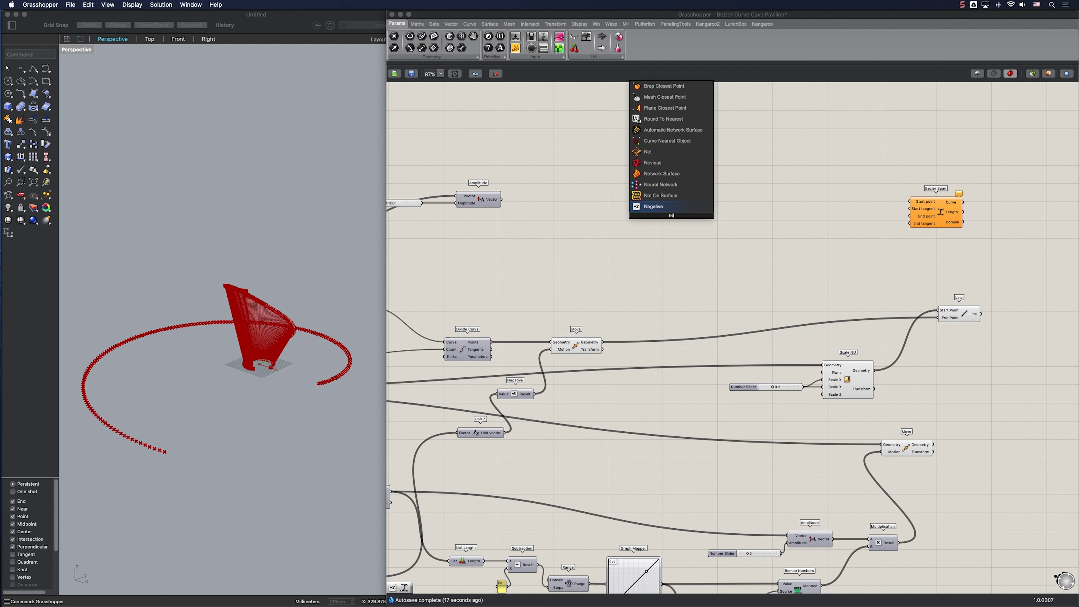
pyautogui.press('Return')
pyautogui.moveTo(501, 200)
pyautogui.mouseDown()
pyautogui.moveTo(653, 215)
pyautogui.moveTo(707, 195)
pyautogui.moveTo(909, 208)
pyautogui.moveTo(626, 224)
pyautogui.moveTo(501, 200)
pyautogui.mouseUp()
pyautogui.moveTo(934, 218); pyautogui.dragTo(952, 236)
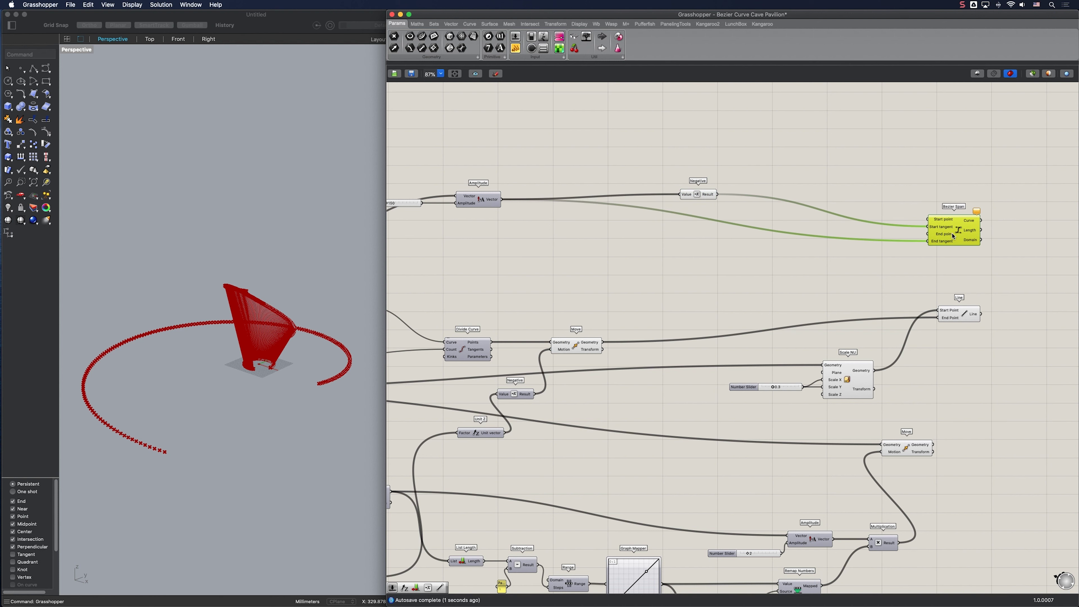
pyautogui.moveTo(705, 198); pyautogui.dragTo(677, 172)
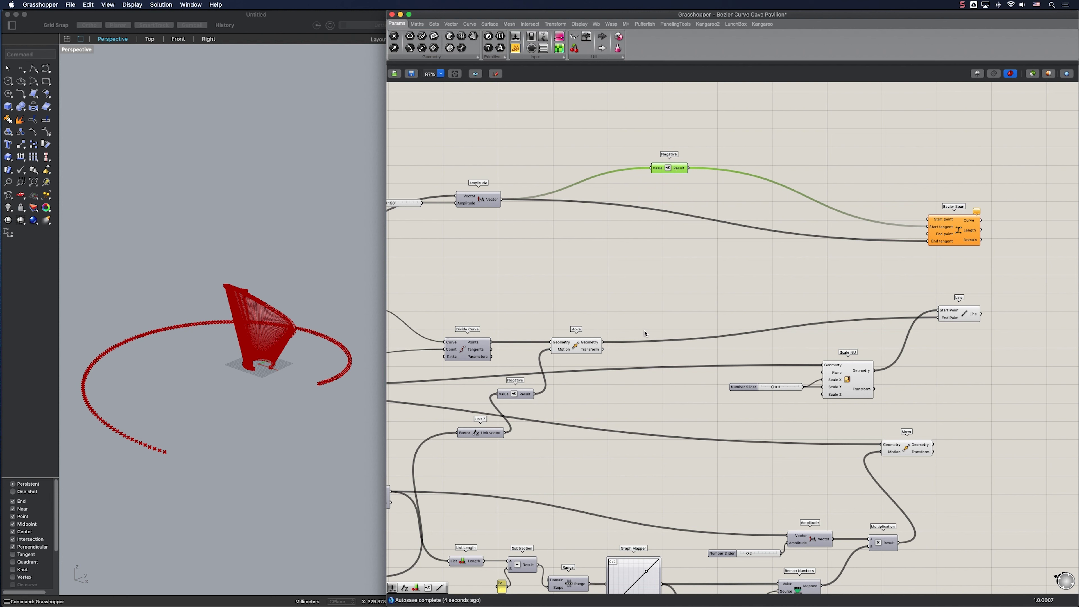
# Connect the upper Move's Geometry to Bezier Span's Start point and the lower Move's Geometry to its End point, shifting Bezier Span aside.
pyautogui.moveTo(603, 343); pyautogui.dragTo(932, 221)
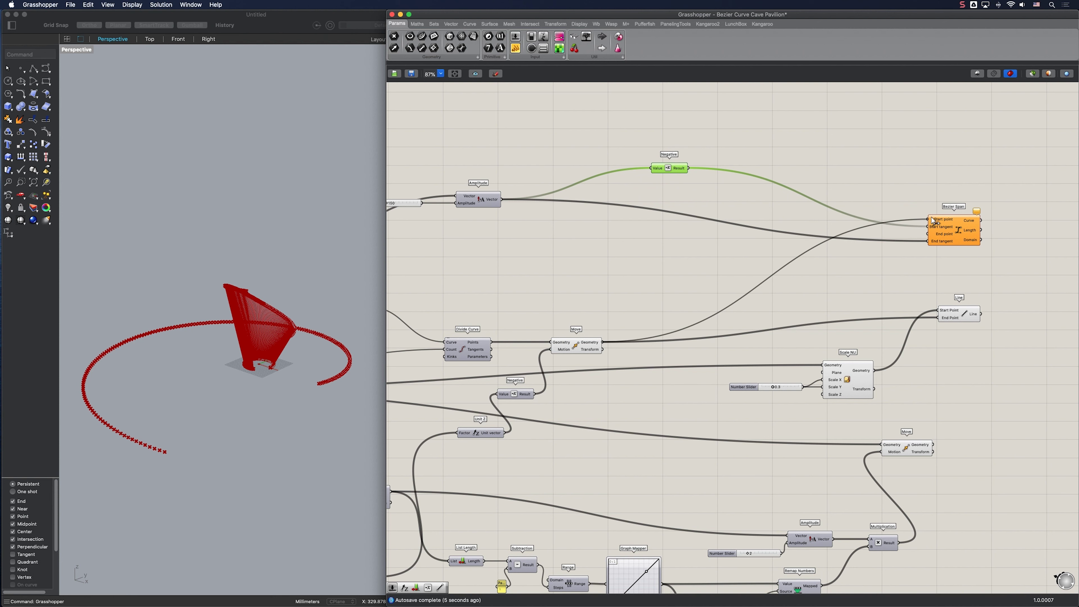
pyautogui.moveTo(898, 209); pyautogui.dragTo(813, 174, button='right')
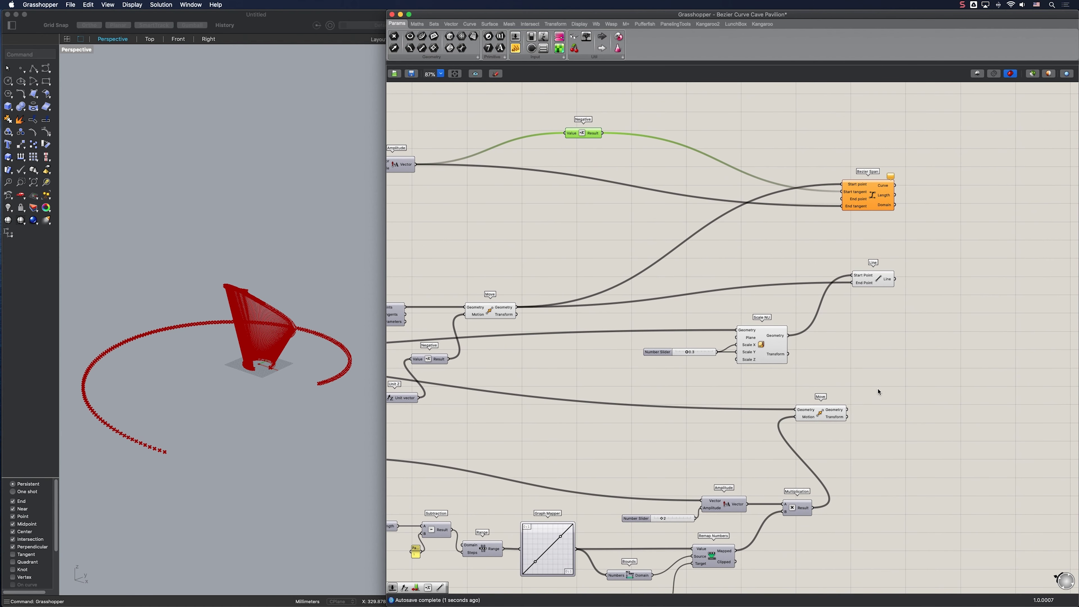
pyautogui.moveTo(847, 410); pyautogui.dragTo(907, 194)
pyautogui.click(874, 201)
pyautogui.moveTo(173, 317); pyautogui.dragTo(149, 292, button='right')
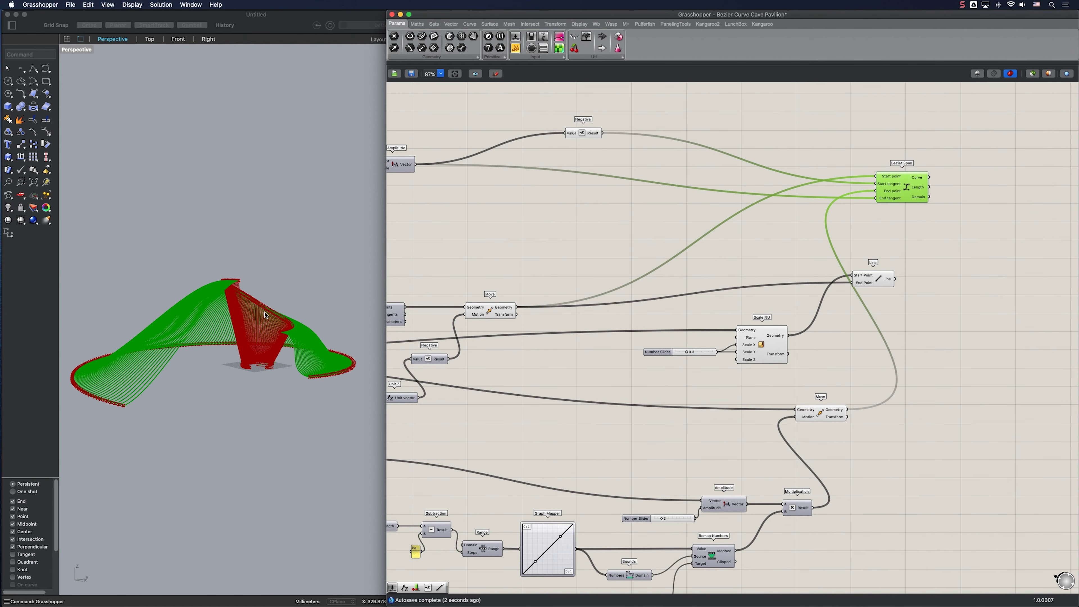